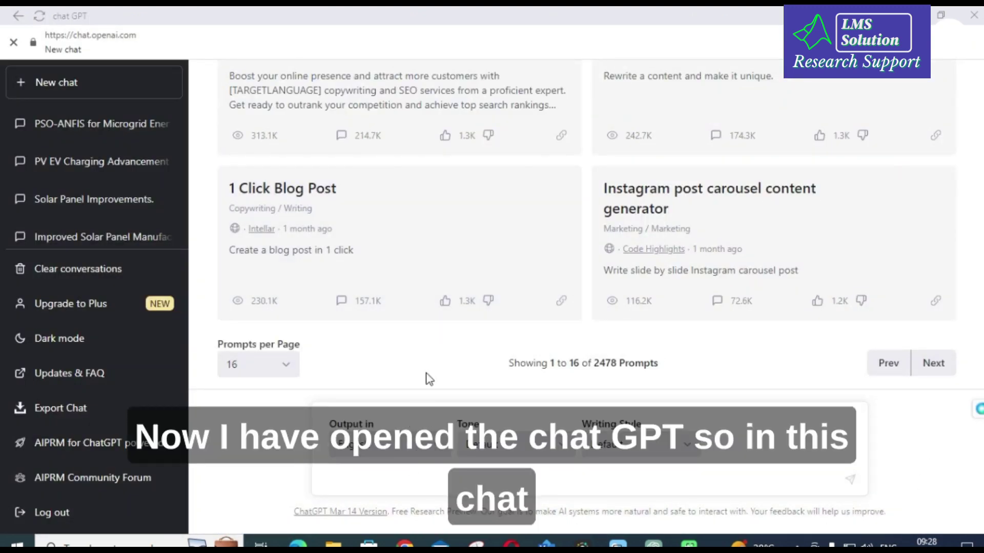
Ask ChatGPT to 'explain about a bldc motor in 100 words'.
click(369, 479)
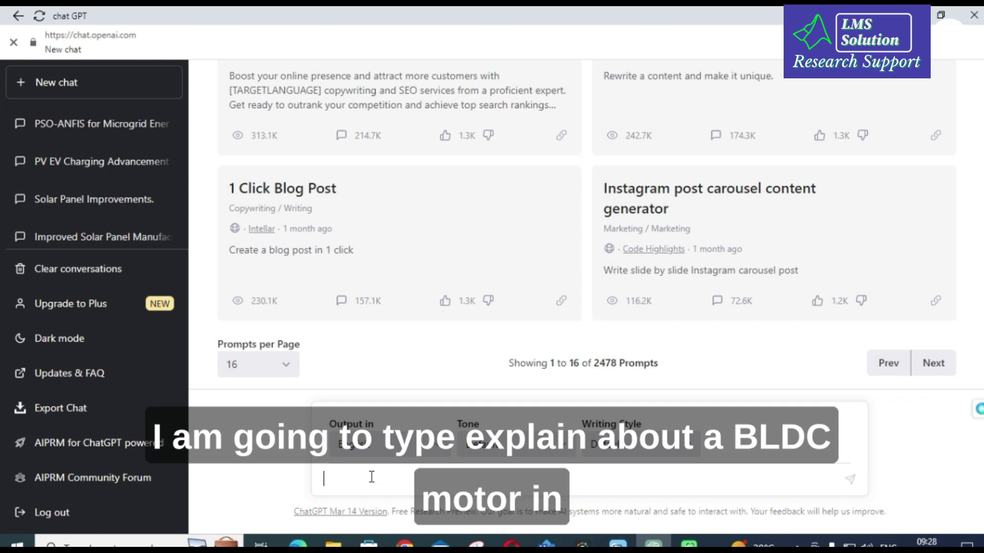
text(explain about a bld)
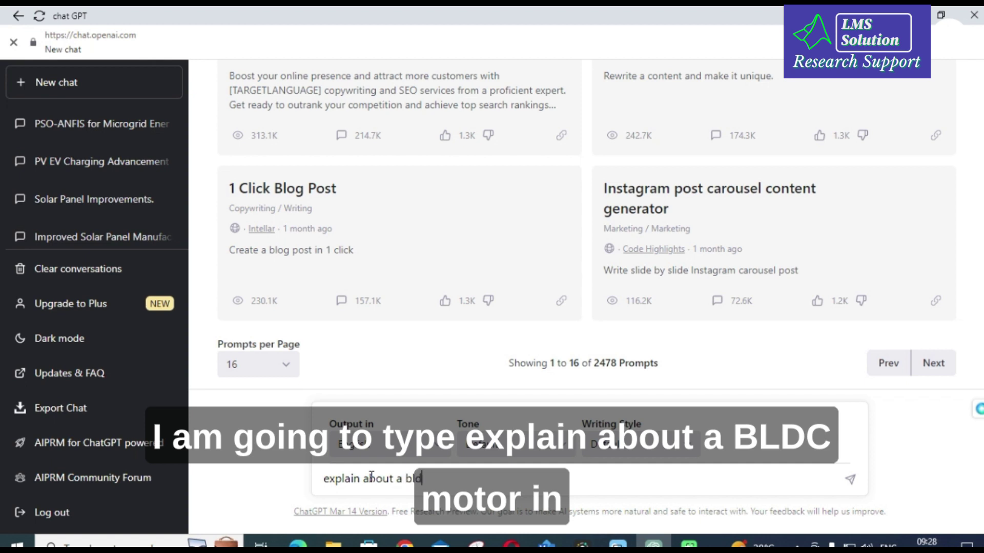
text(c motor in 100 w)
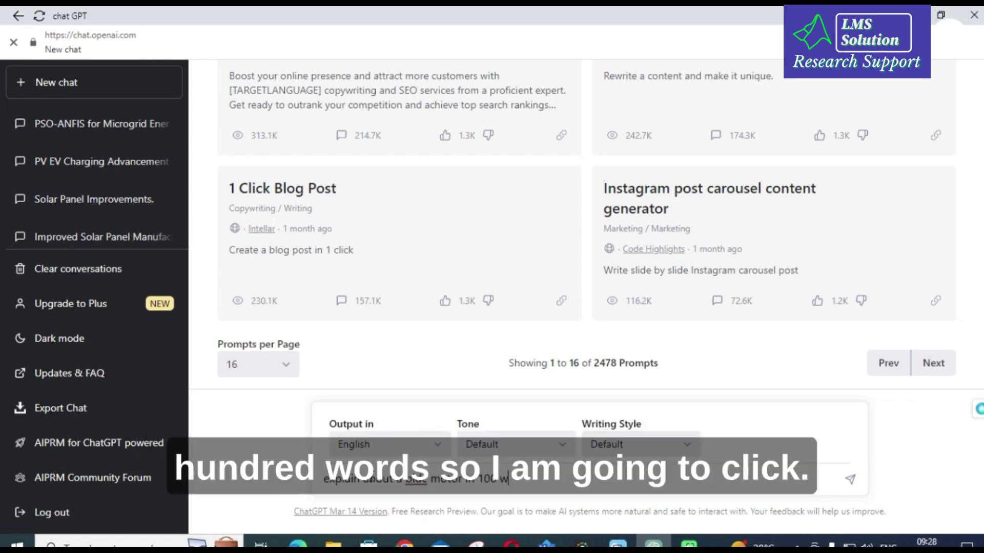
text(ords)
key(Return)
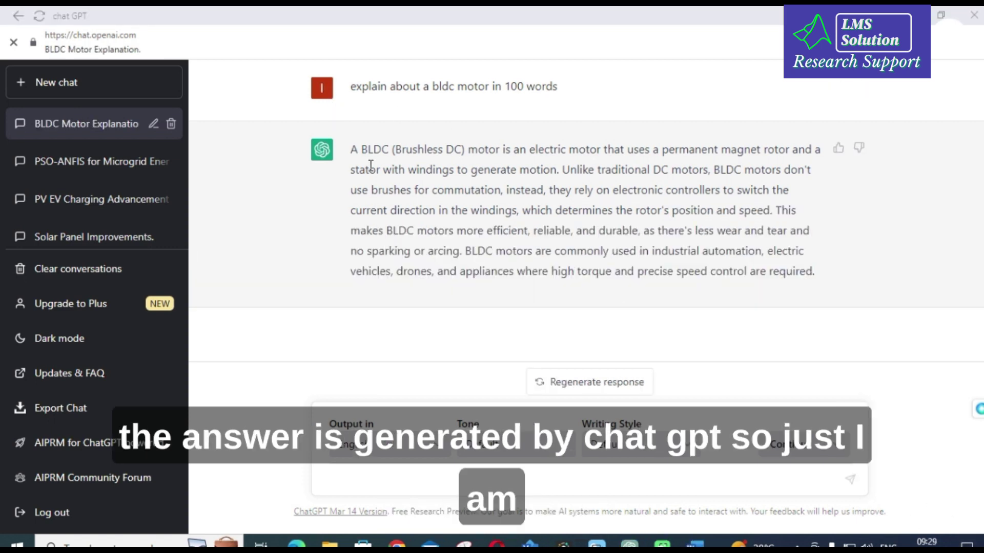
Paste ChatGPT's BLDC reply into the blank Word document and select the pasted paragraph.
drag(354, 145, 826, 288)
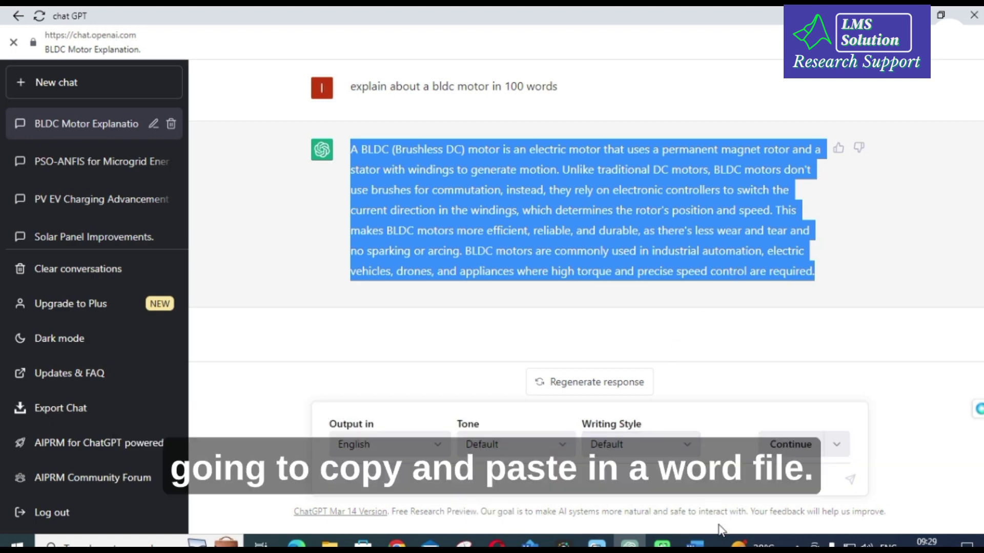
click(696, 543)
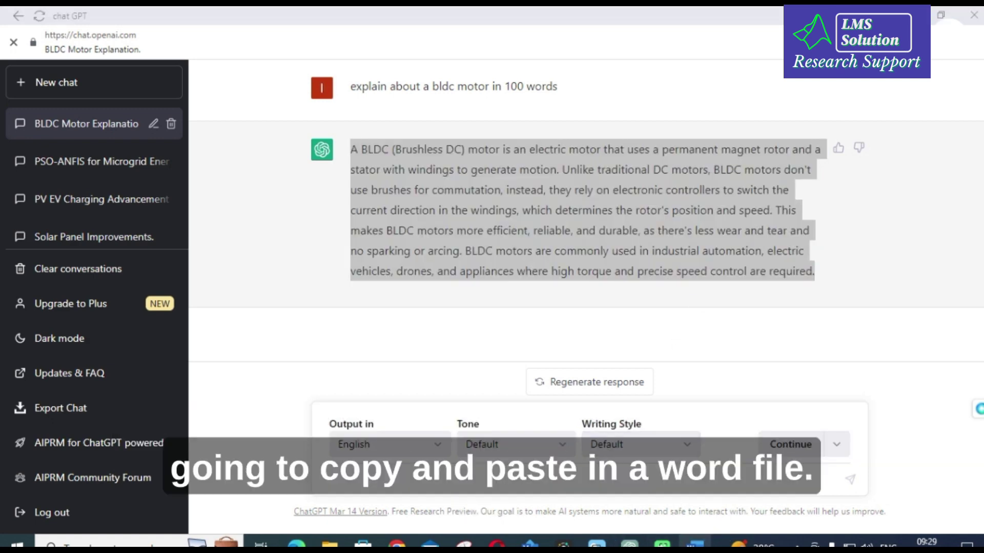
click(694, 543)
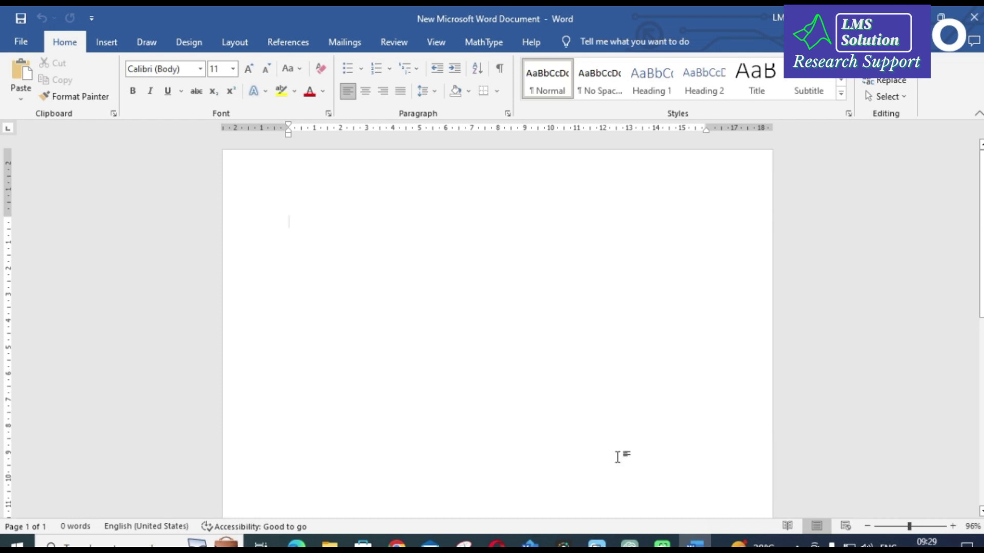
text(A BLDC (Brushless DC) motor is an electric motor that uses a permanent magnet rotor and a stator with windings to generate motion. Unlike traditional DC motors, BLDC motors don't use brushes for commutation; instead, they rely on electronic controllers to switch the current direction in the windings, which determines the rotor's position and speed. This makes BLDC motors more efficient, reliable, and durable, as there's less wear and tear and no sparking or arcing. BLDC motors are commonly used in industrial automation, electric vehicles, drones, and appliances where high torque and precise speed control are required.)
drag(285, 217, 703, 315)
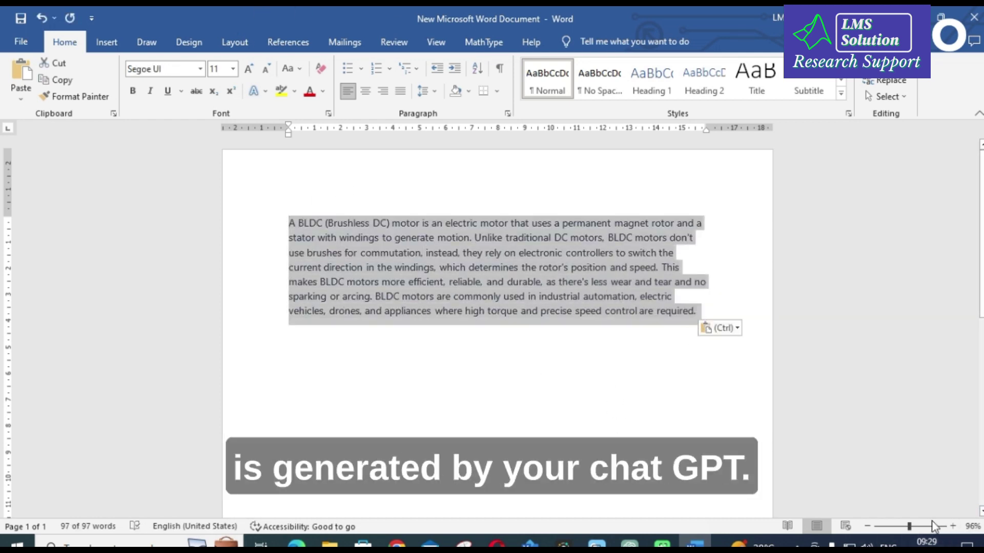
key(alt+Tab)
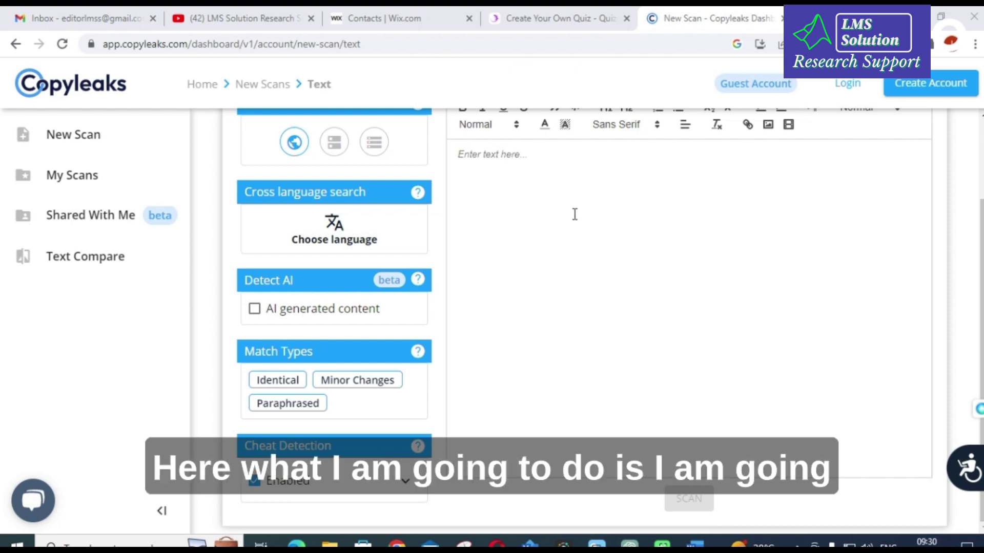
Select the whole BLDC paragraph in the Word document.
scroll(569, 226, up, 2)
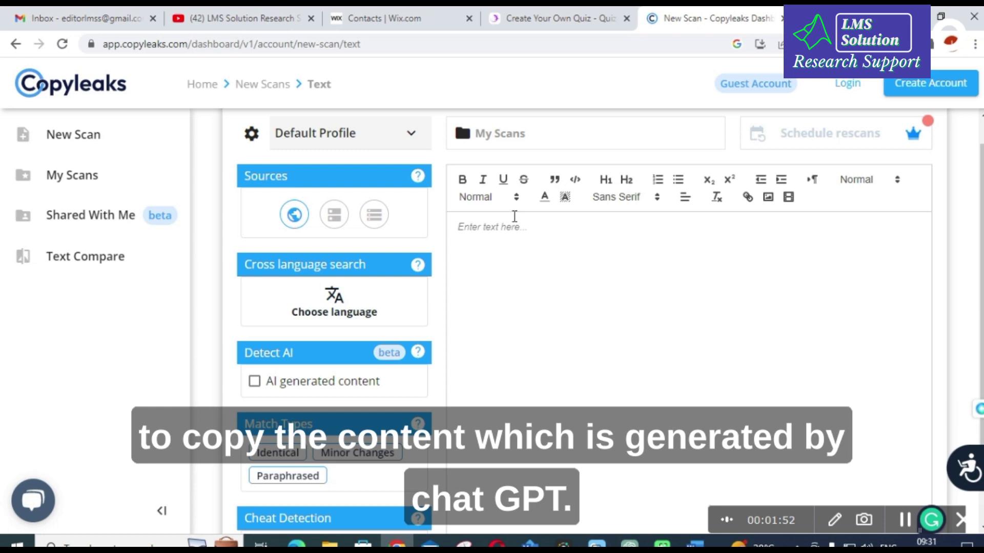
click(630, 542)
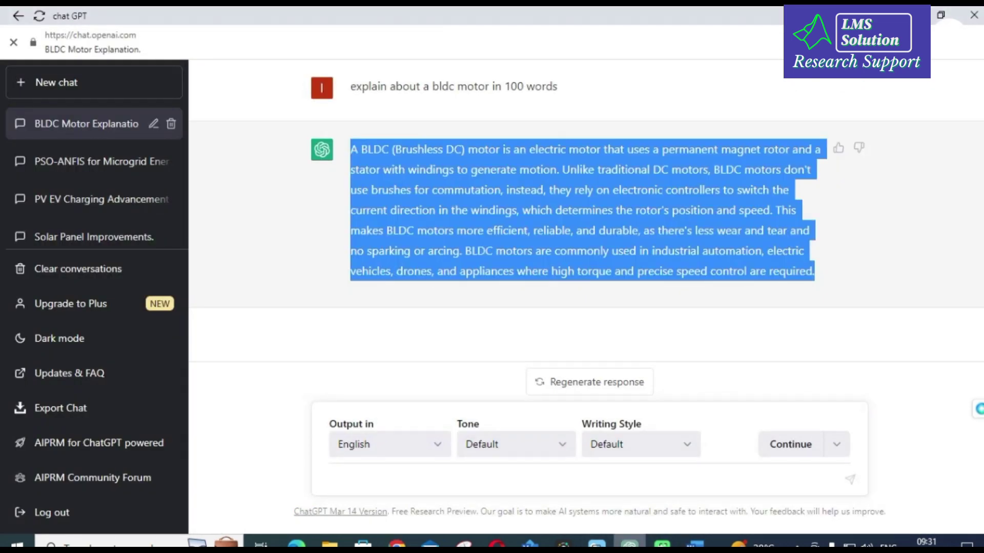
mouse_move(694, 542)
click(638, 506)
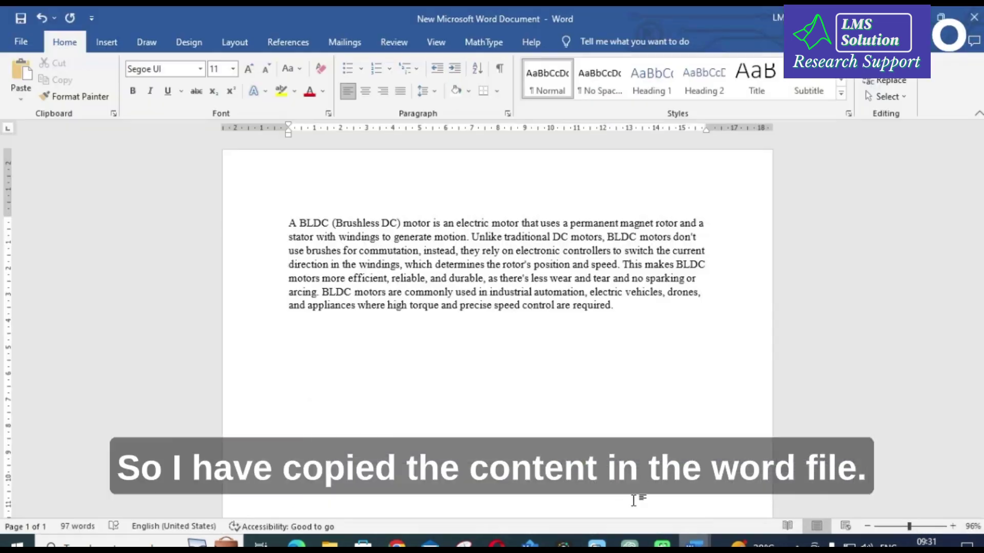
drag(288, 221, 648, 310)
key(ctrl+c)
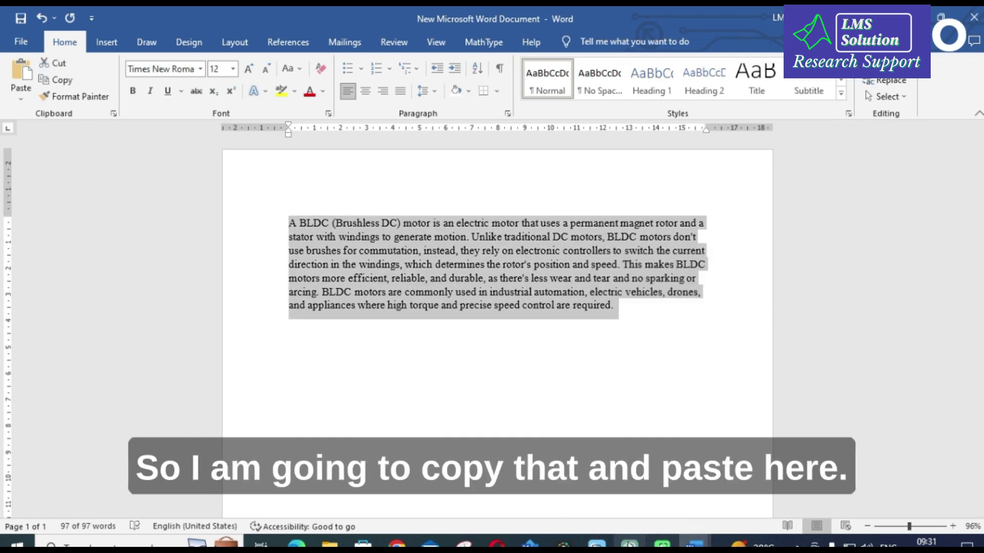
Paste the BLDC paragraph into Copyleaks' scan text box and start the scan.
click(397, 543)
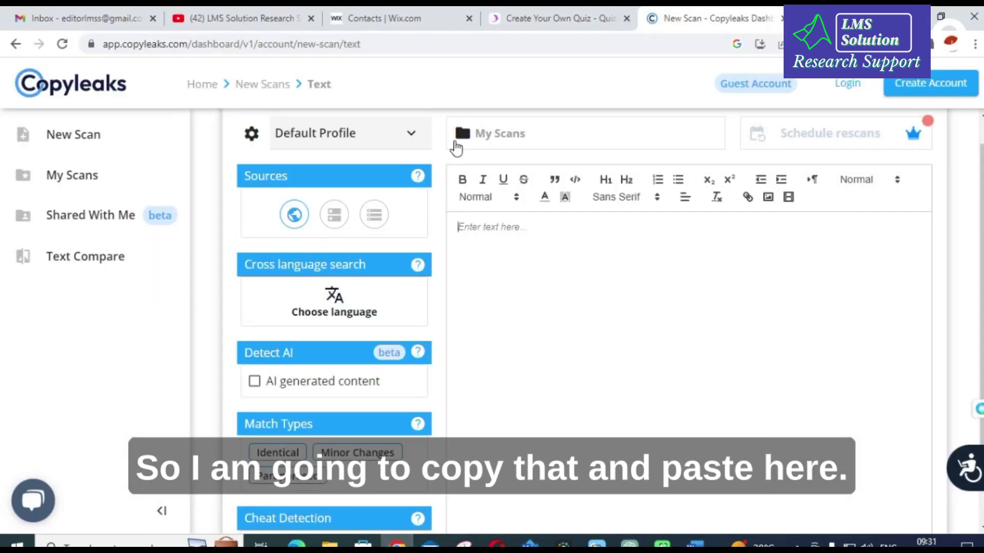
click(507, 261)
text(A BLDC (Brushless DC) motor is an electric motor that uses a permanent magnet rotor and a stator with windings to generate motion. Unlike traditional DC motors, BLDC motors don't use brushes for commutation; instead, they rely on electronic controllers to switch the current direction in the windings, which determines the rotor's position and speed. This makes BLDC motors more efficient, reliable, and durable, as there's less wear and tear and no sparking or arcing. BLDC motors are commonly used in industrial automation, electric vehicles, drones, and appliances where high torque and precise speed control are required.)
scroll(593, 326, down, 1)
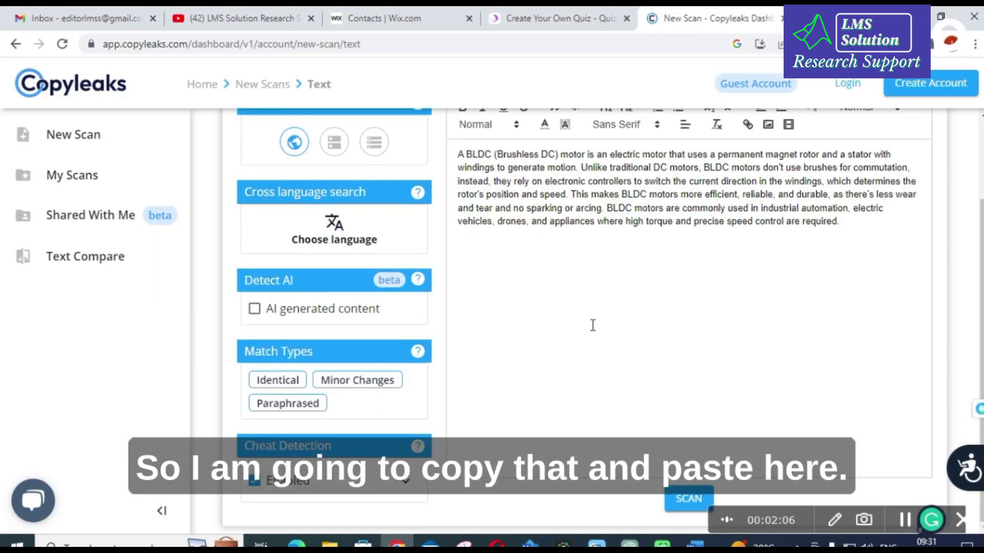
click(689, 498)
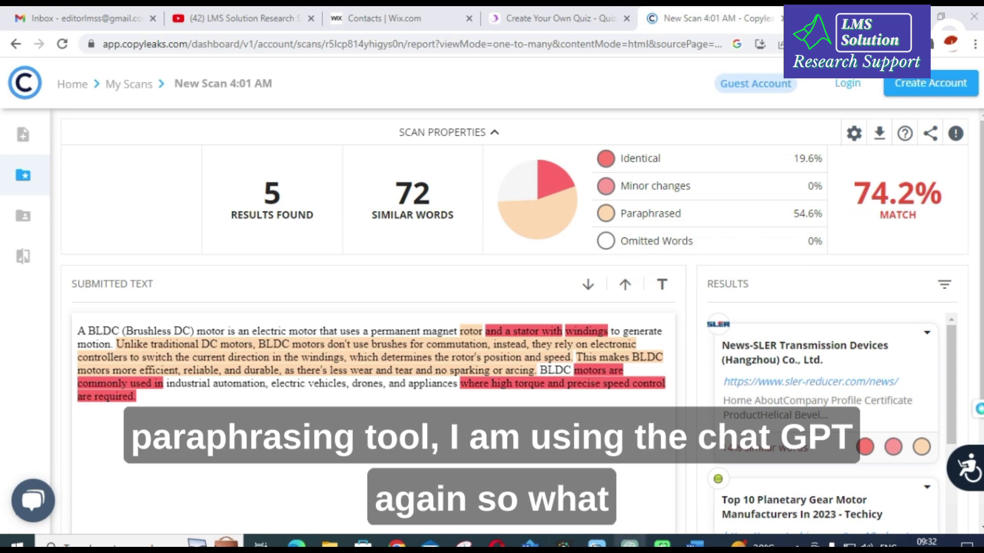
Return to the ChatGPT BLDC Motor Explanation chat after the 74.2% report.
click(629, 542)
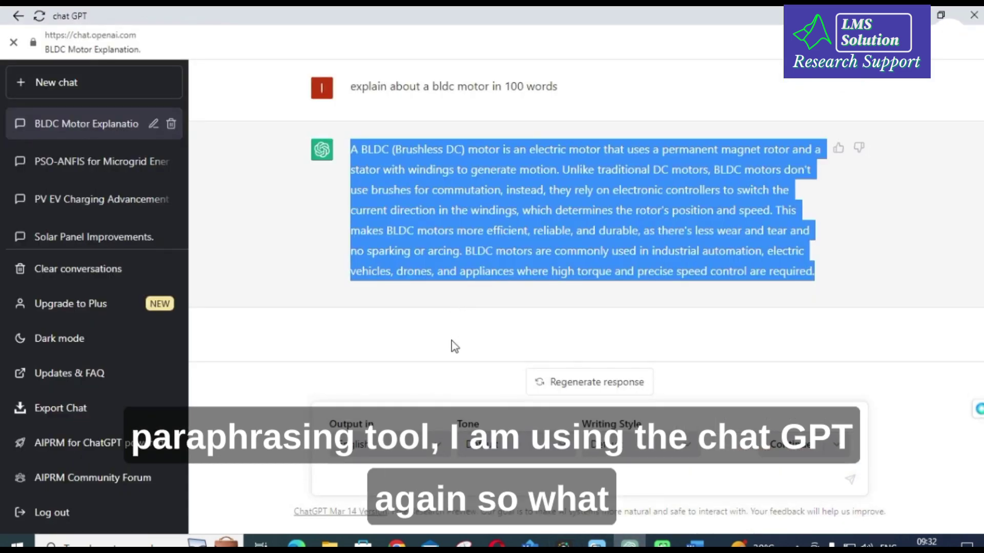
Send the BLDC paragraph with 'rewrite the above paragraph' and select ChatGPT's rewritten reply.
click(403, 481)
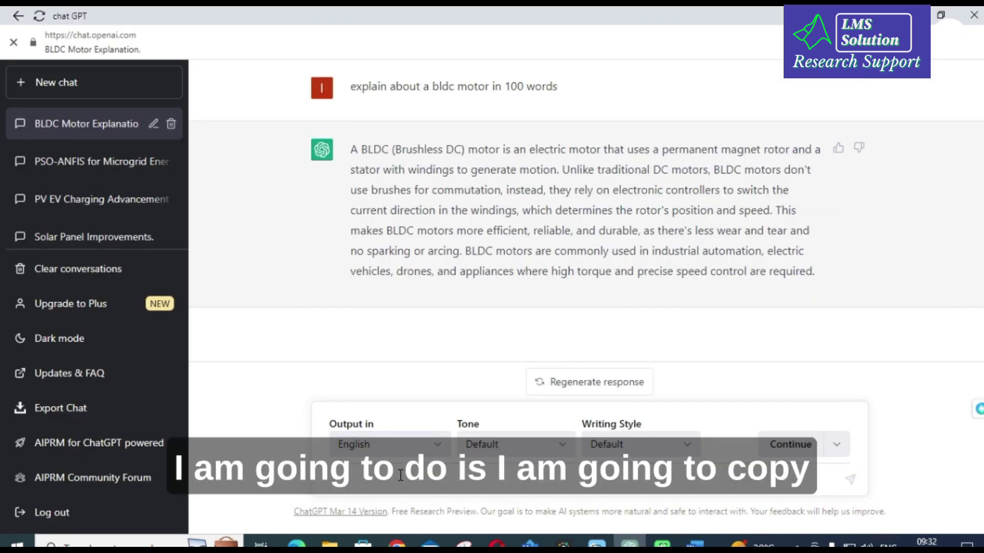
key(ctrl+v)
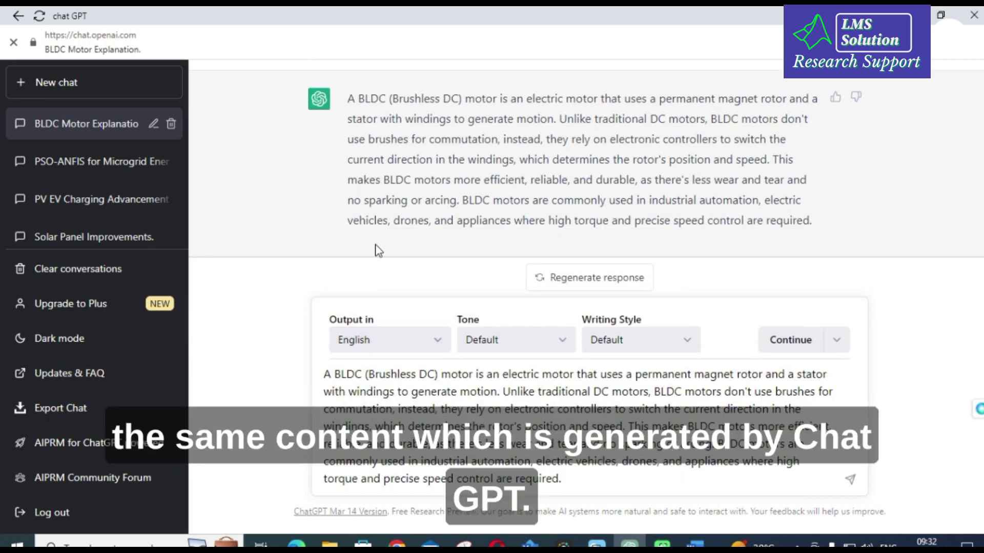
scroll(389, 264, up, 1)
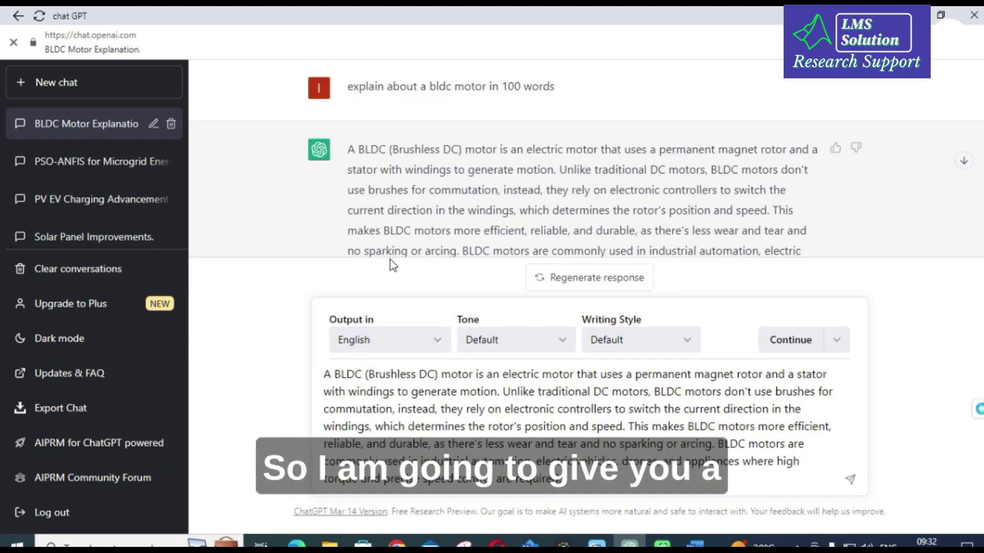
text(rew)
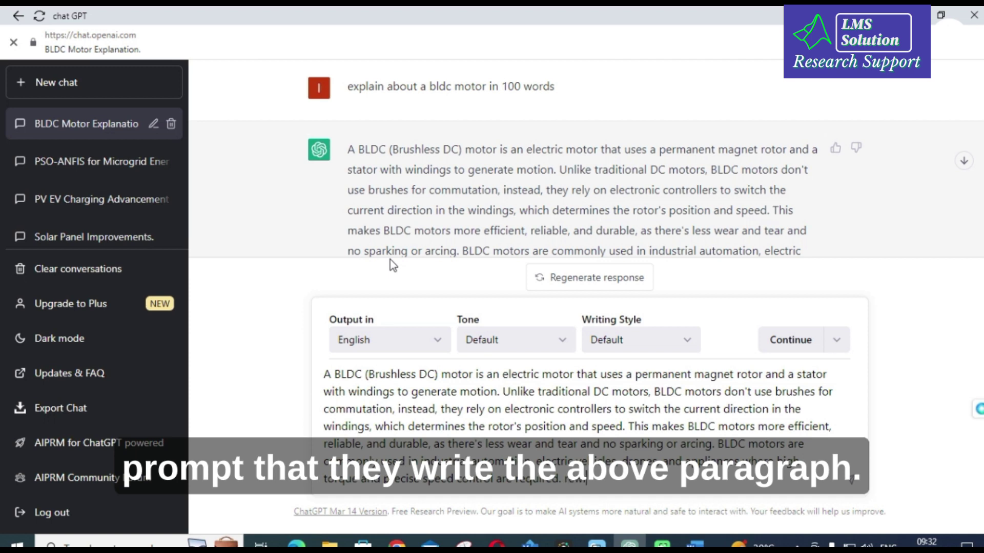
text(rite the above paragraph.)
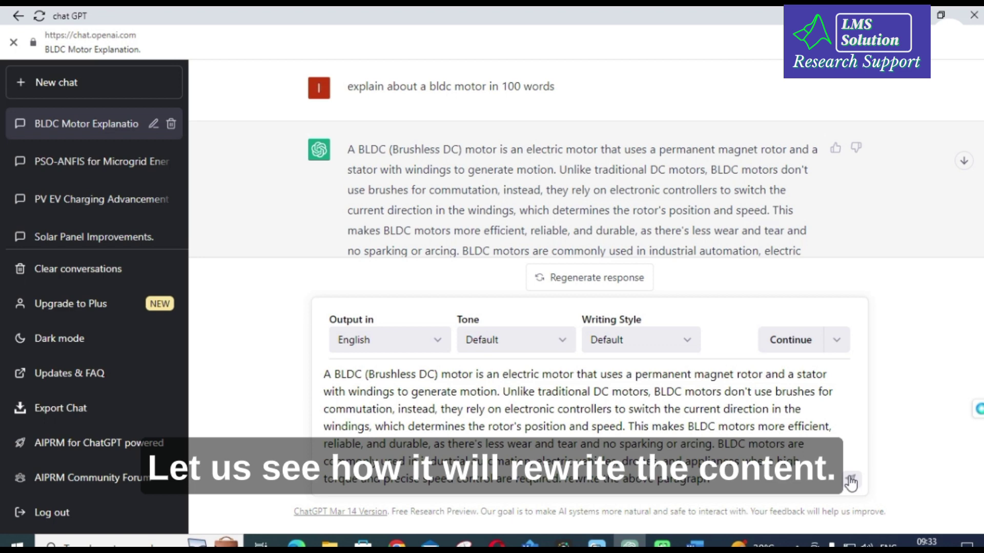
click(851, 482)
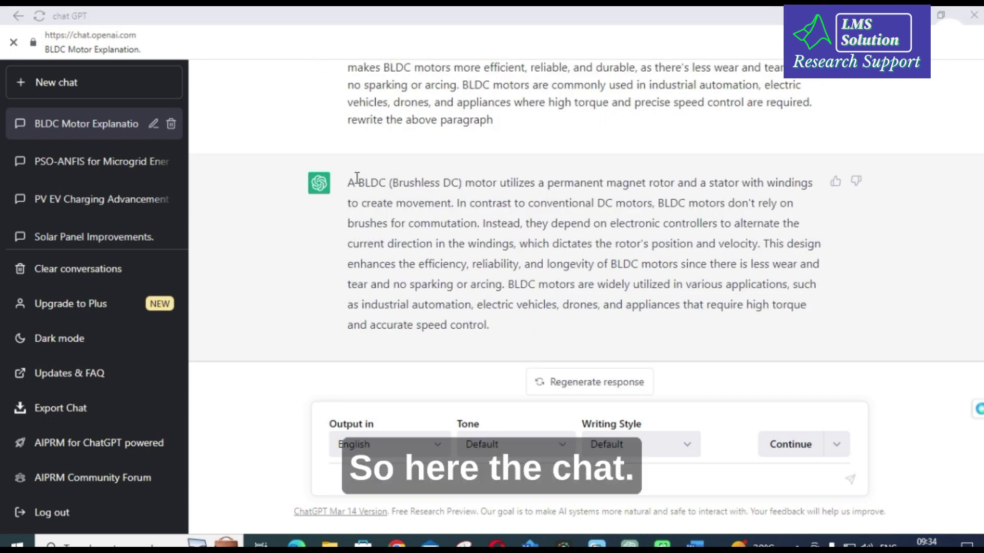
drag(357, 178, 517, 327)
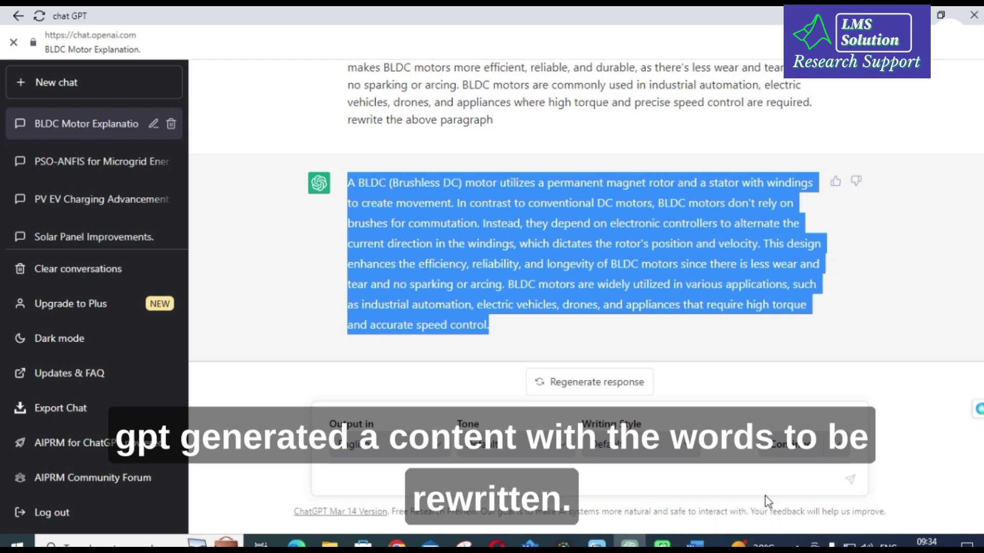
click(694, 542)
Paste the rewritten paragraph on a new line below the original in Word.
click(657, 515)
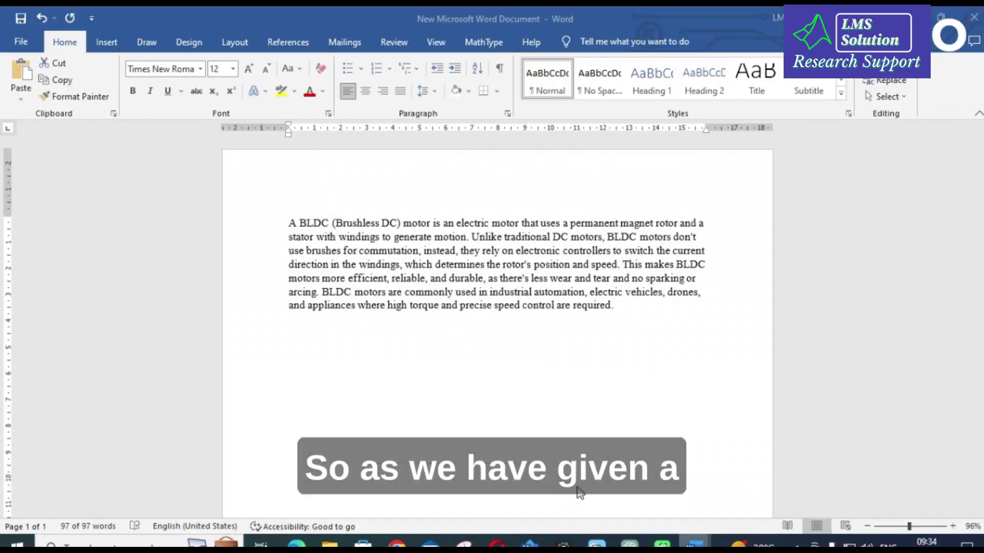
click(447, 390)
key(Return)
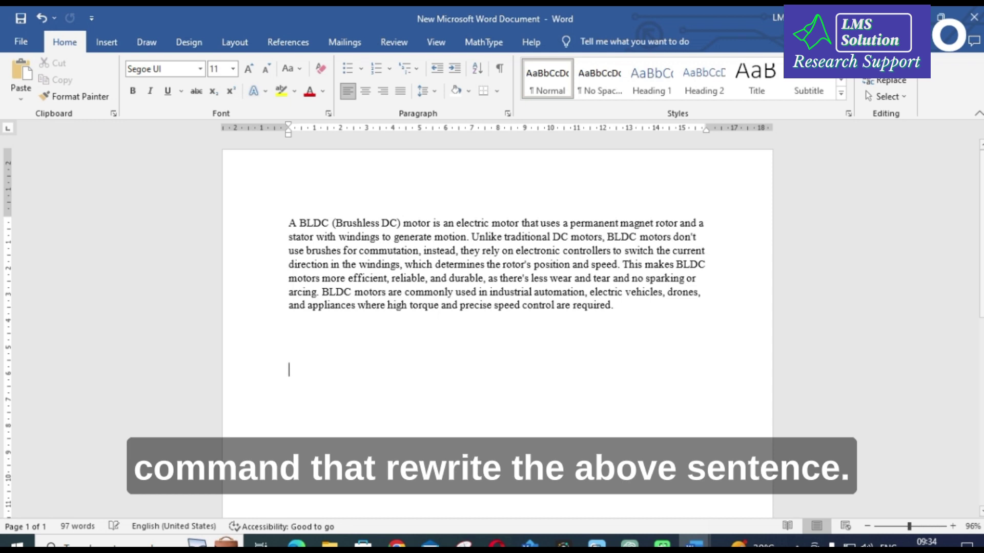
key(ctrl+v)
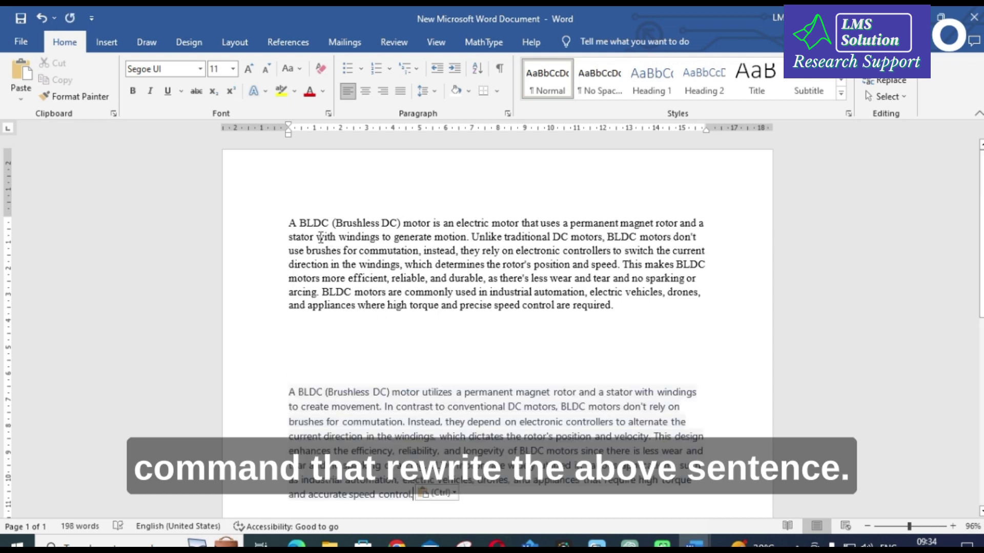
Format Paint the original's Times New Roman style onto the rewritten paragraph and copy it.
drag(288, 221, 419, 251)
click(72, 97)
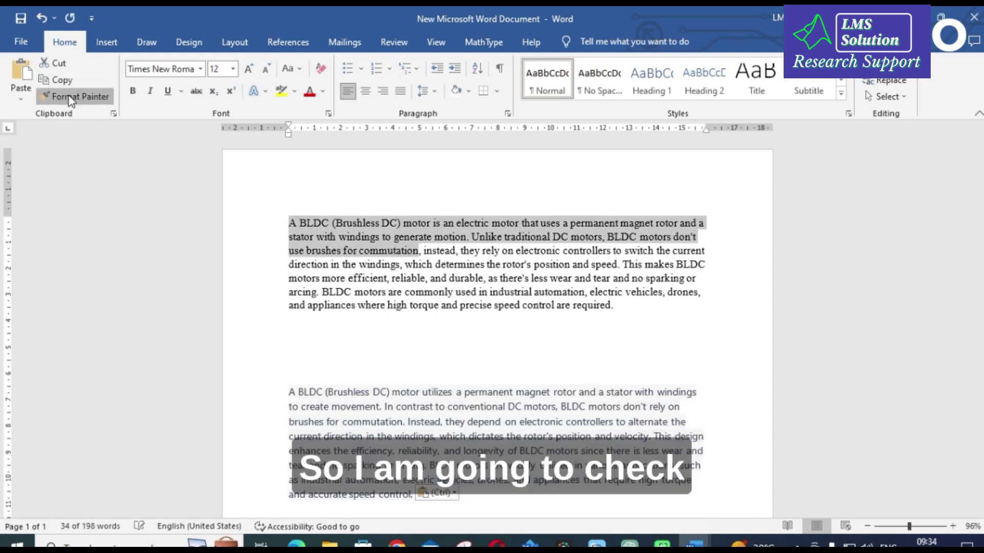
mouse_move(288, 393)
mouse_down()
mouse_move(513, 451)
mouse_move(414, 496)
mouse_up()
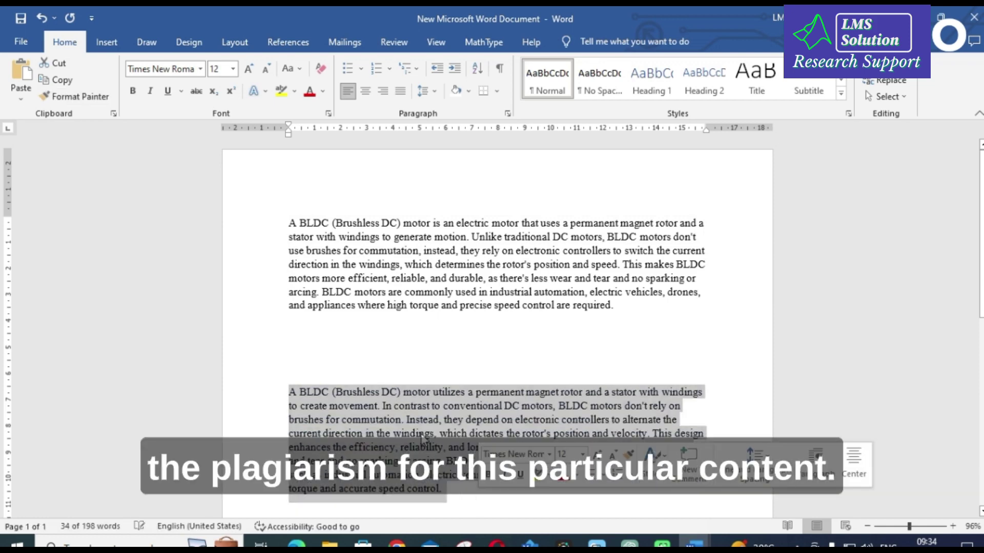
click(369, 373)
drag(289, 392, 446, 488)
key(ctrl+c)
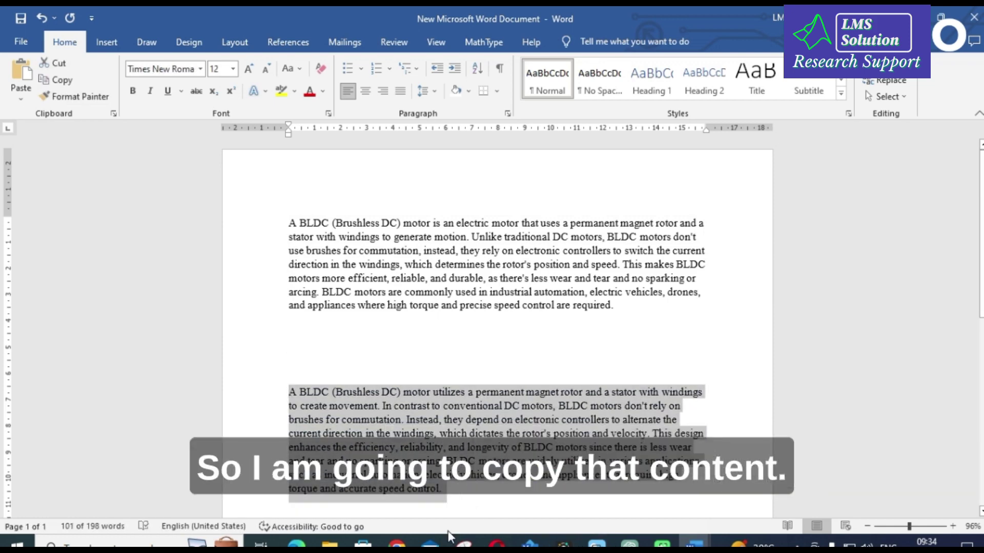
click(397, 543)
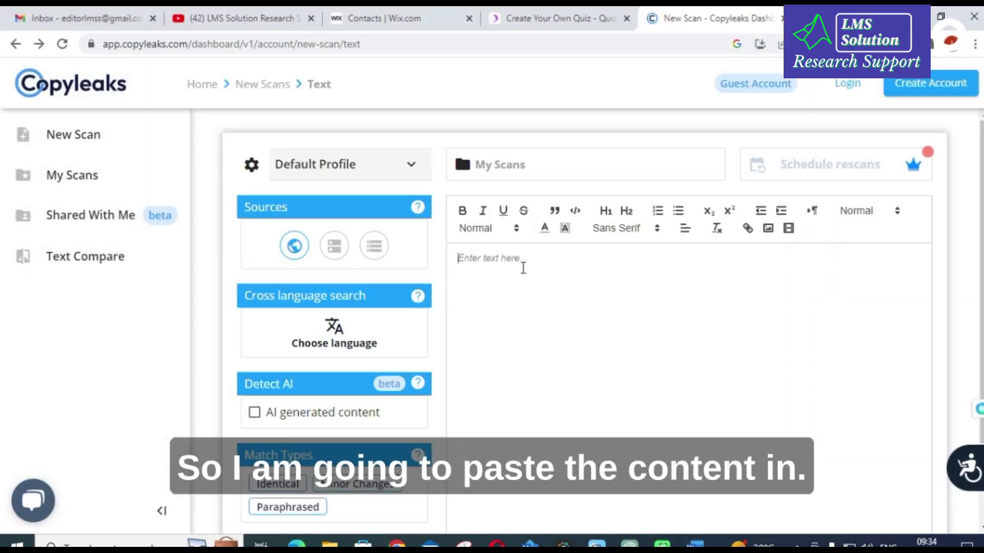
Paste the rewritten paragraph into Copyleaks and scan it, yielding an 11.9% match.
click(507, 275)
key(ctrl+v)
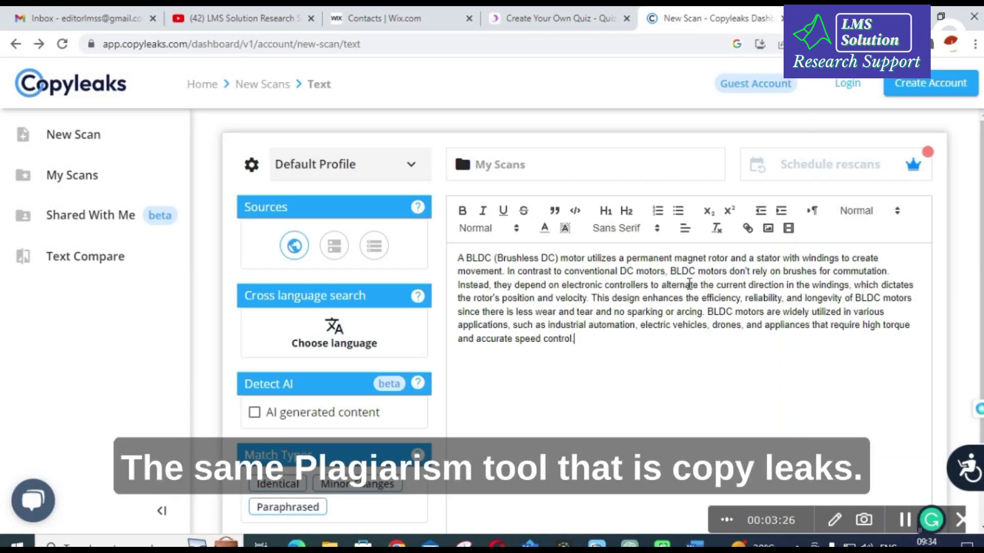
scroll(687, 287, down, 1)
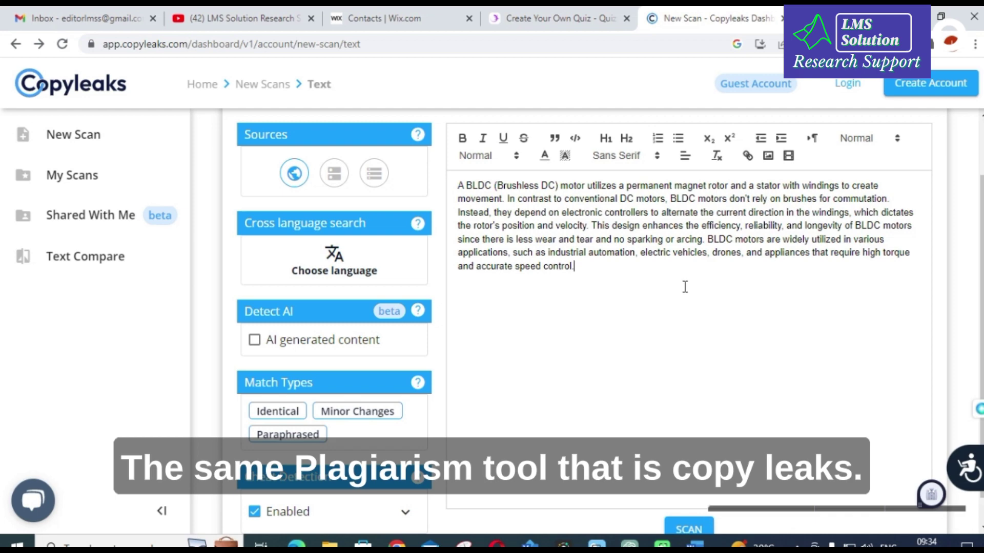
scroll(691, 278, down, 1)
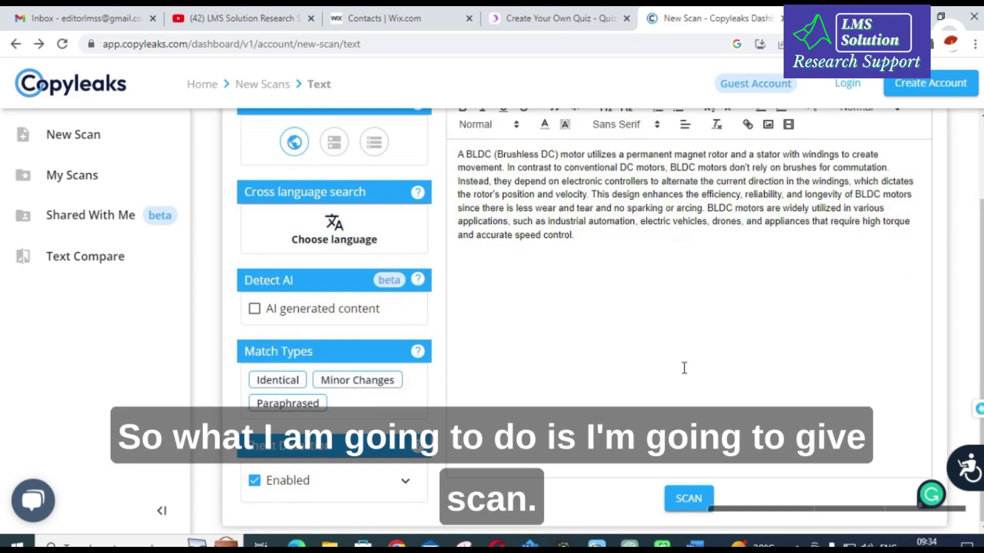
click(691, 498)
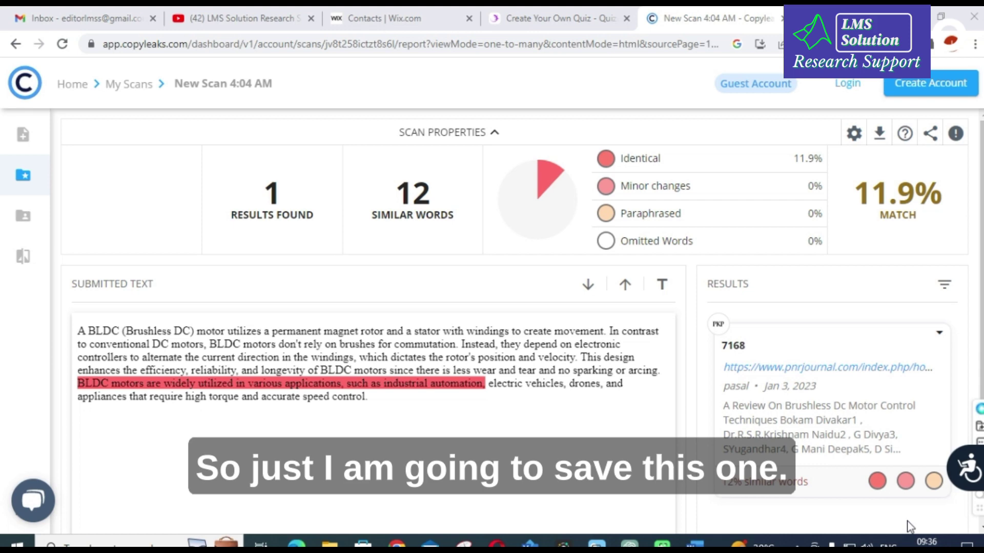
Select the original first BLDC paragraph in Word and return to the ChatGPT chat.
key(alt+Tab)
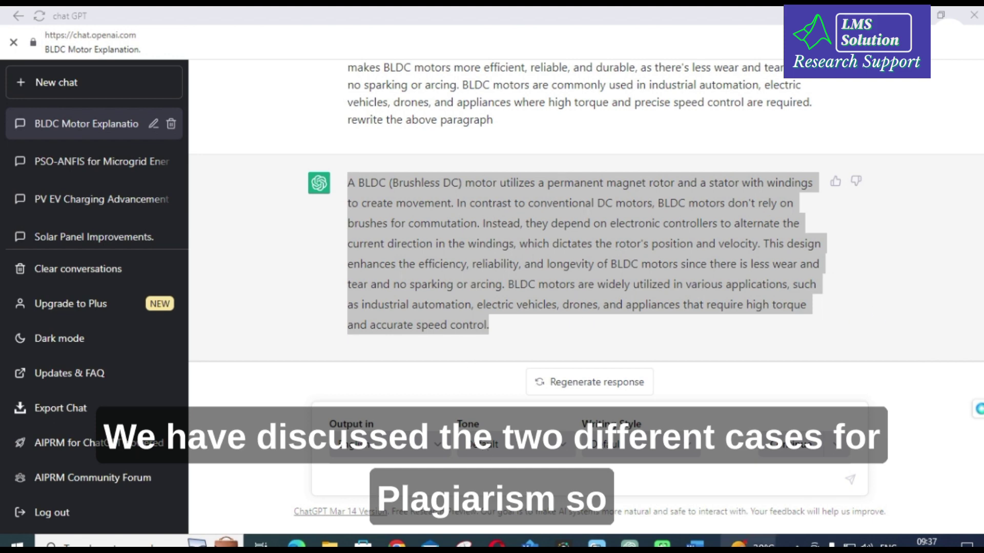
mouse_move(695, 540)
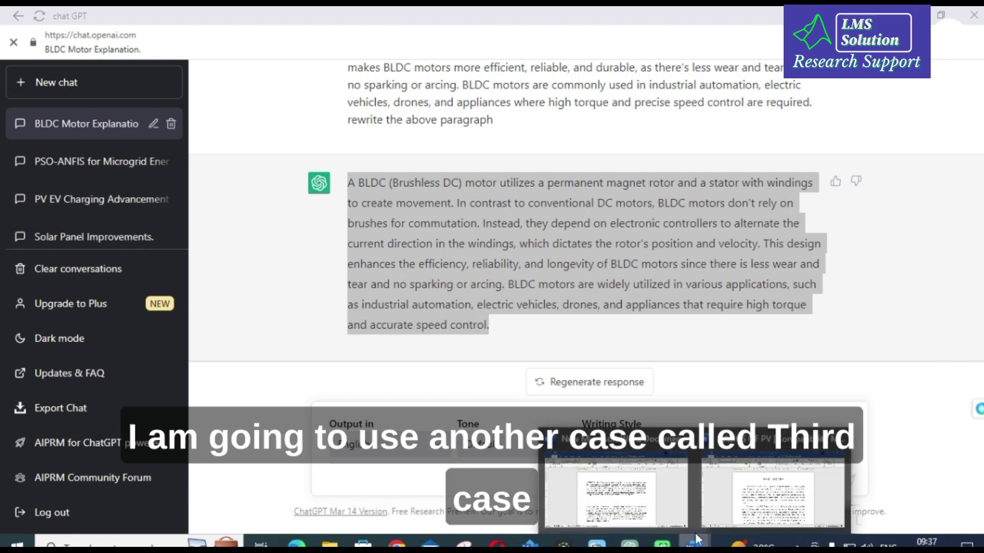
click(633, 480)
click(334, 327)
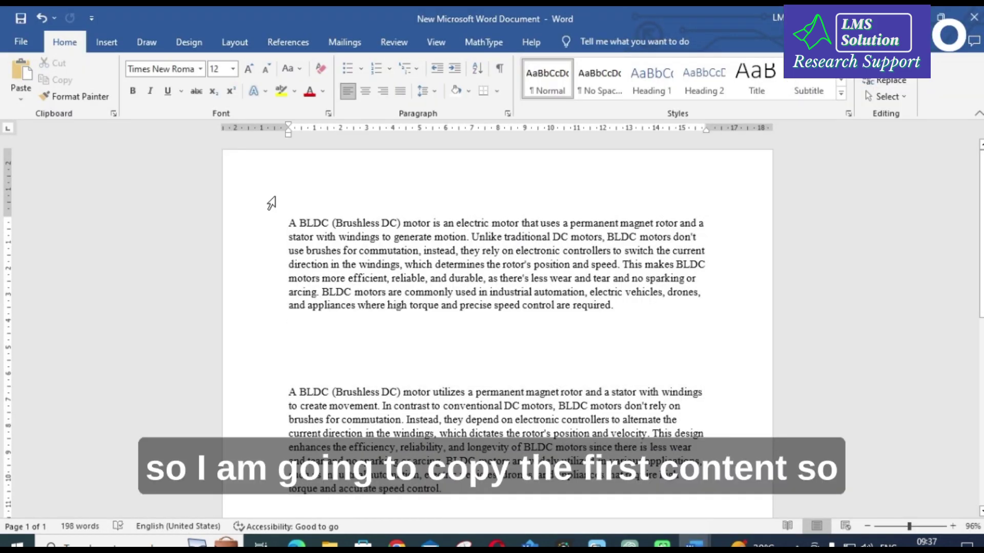
drag(288, 224, 610, 296)
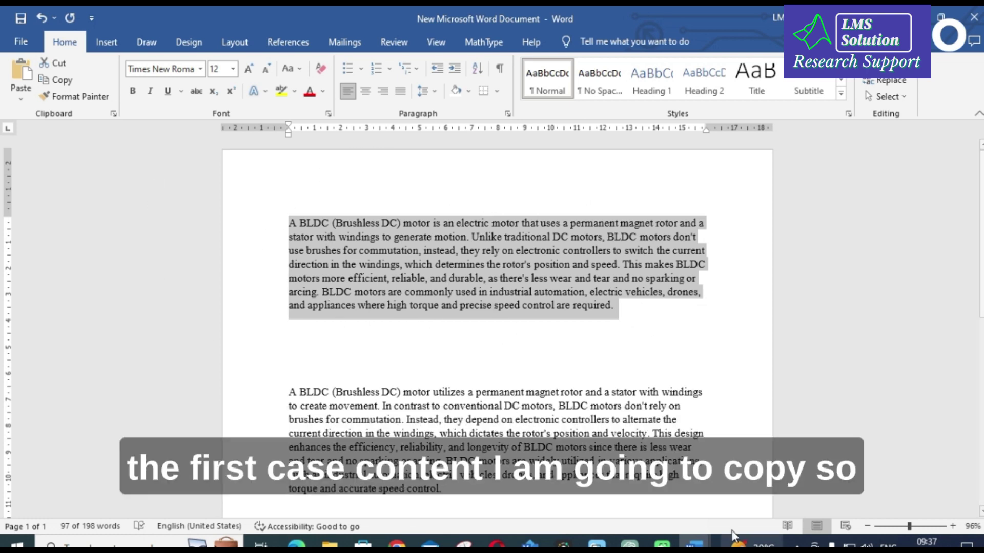
click(630, 542)
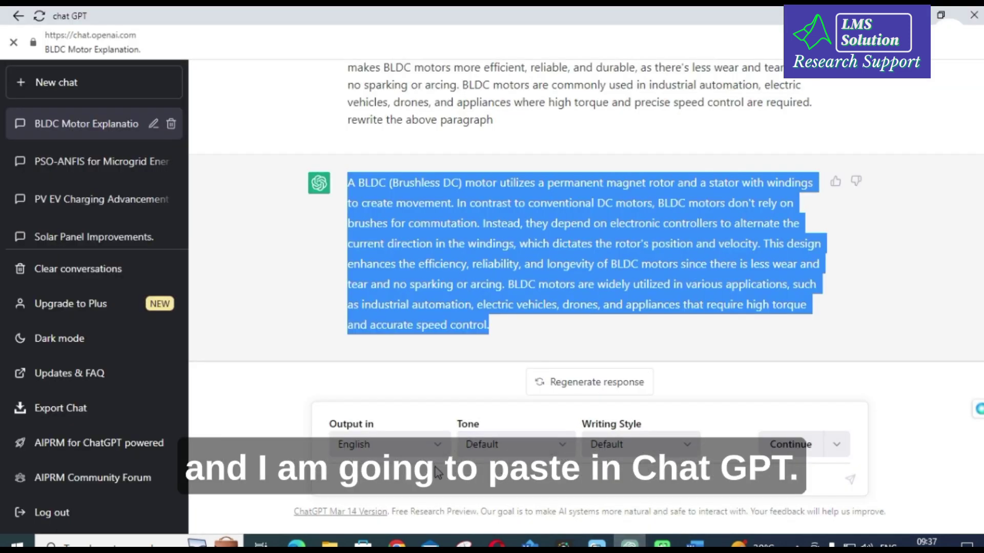
click(423, 476)
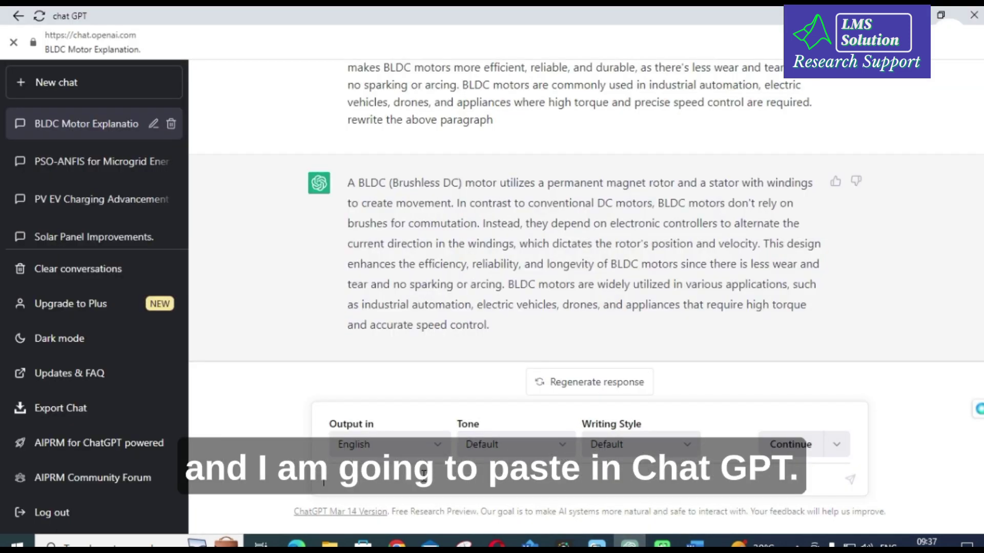
Send the original paragraph with 'rewrite the above paragraph without replixaating the same words' and select the reply.
key(ctrl+v)
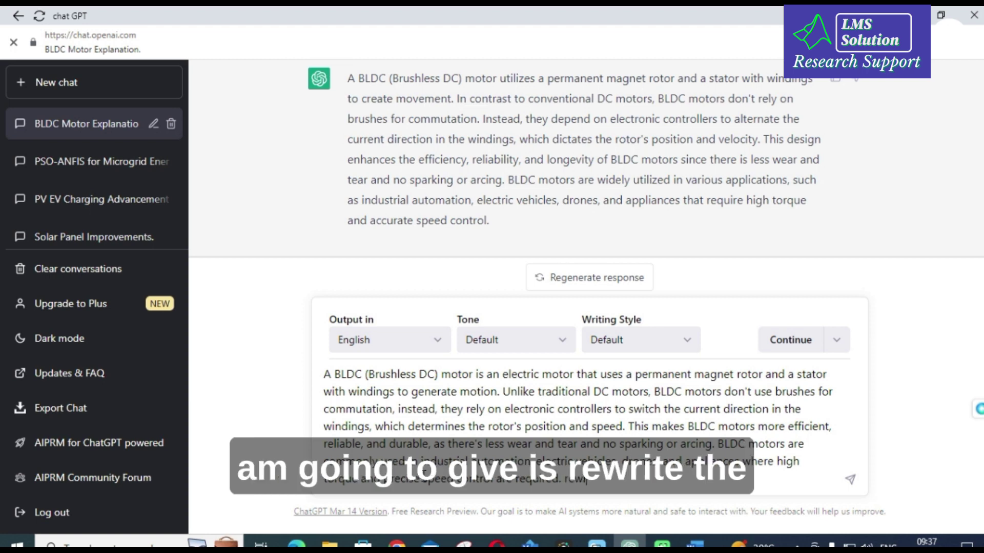
text(rewrite the abo)
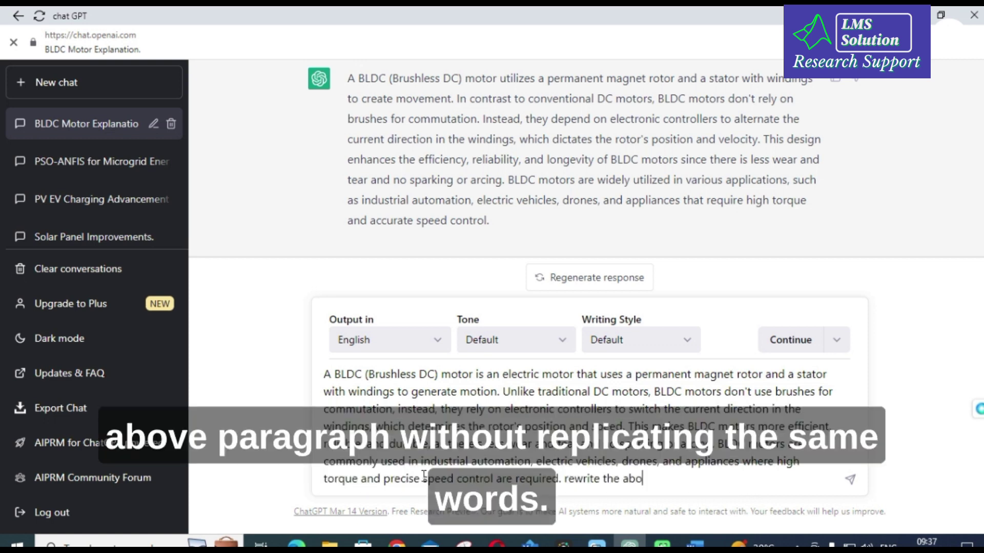
text(ve paragraph without)
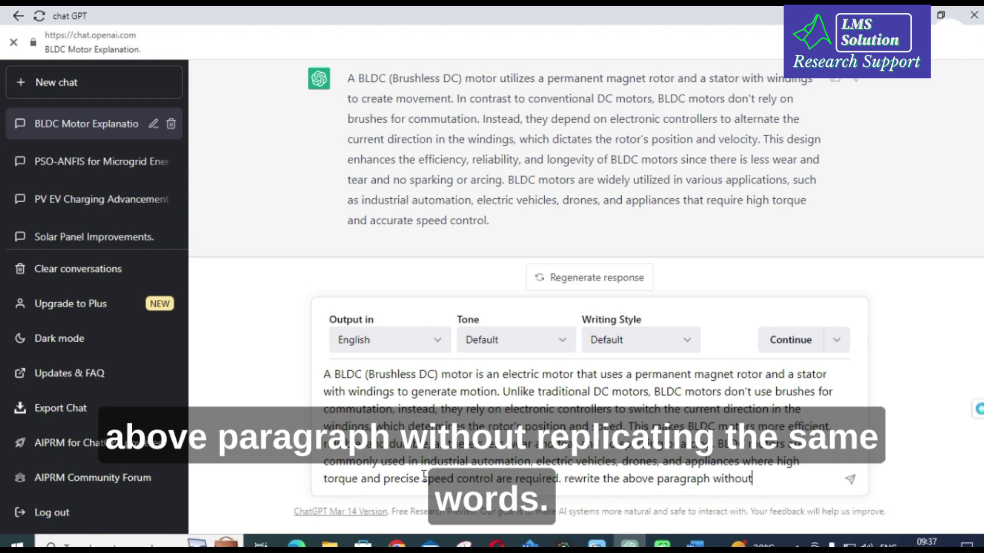
text( replixa)
text(atin)
text(g the )
text(same wor)
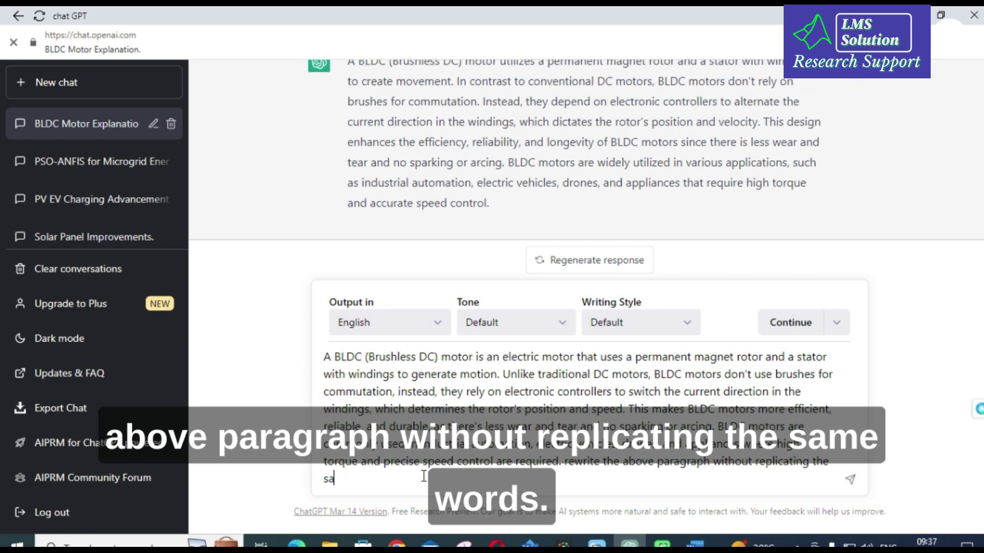
text(ds)
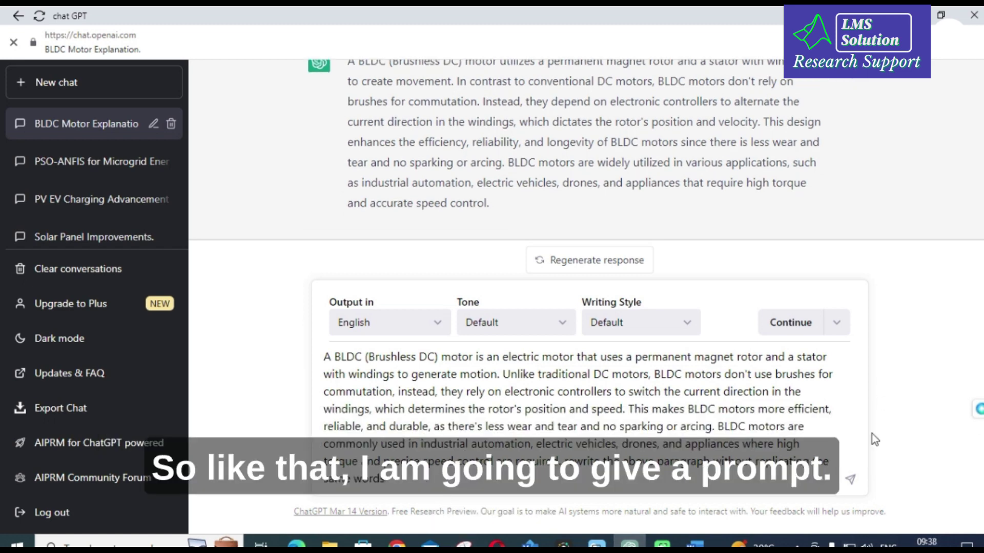
click(849, 478)
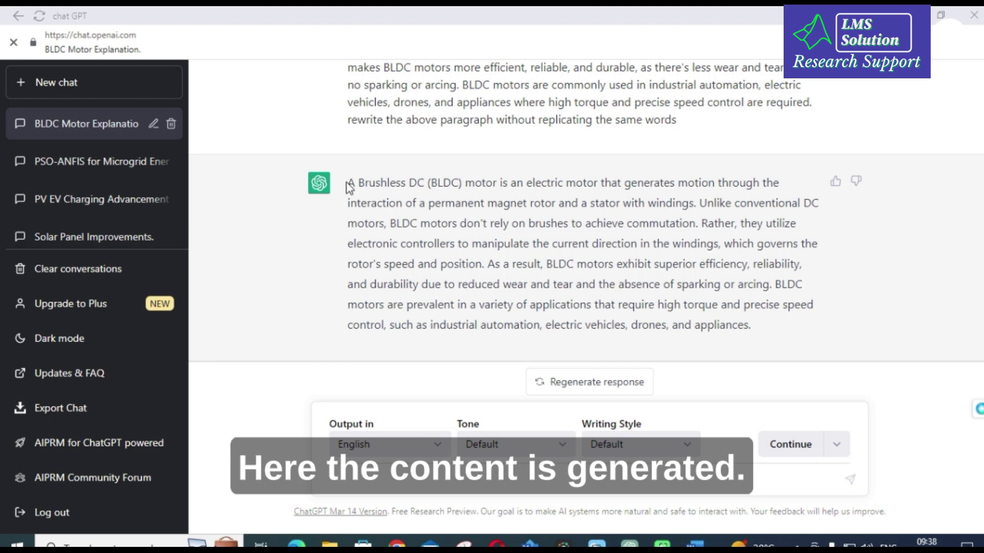
drag(349, 183, 760, 353)
key(ctrl+c)
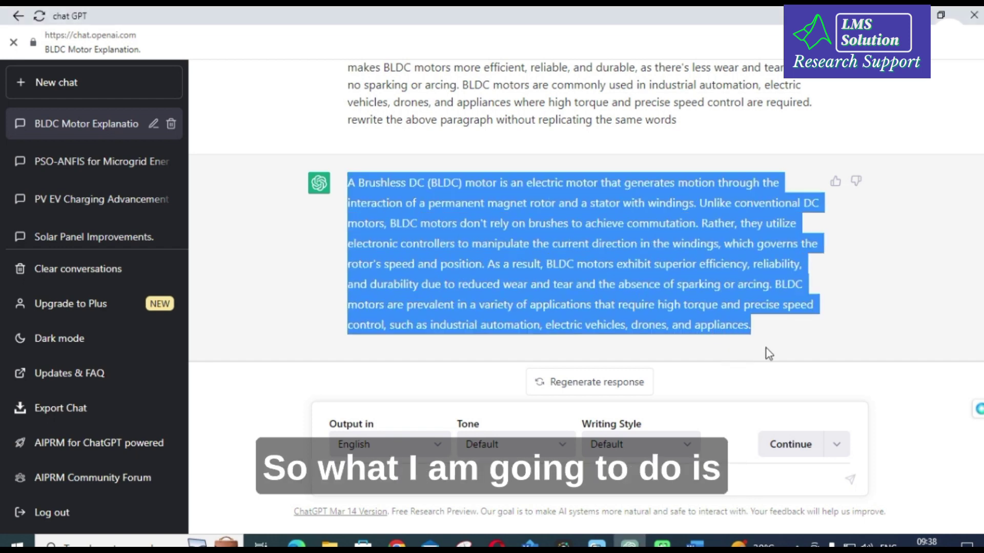
Paste ChatGPT's newest rewrite as a third paragraph below the second in Word.
click(694, 544)
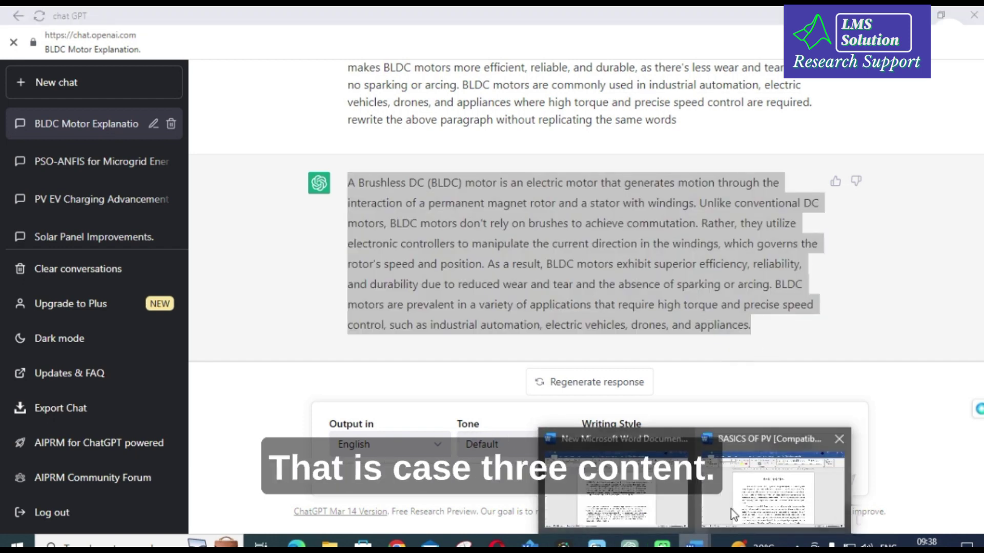
click(614, 507)
scroll(446, 410, down, 5)
click(347, 345)
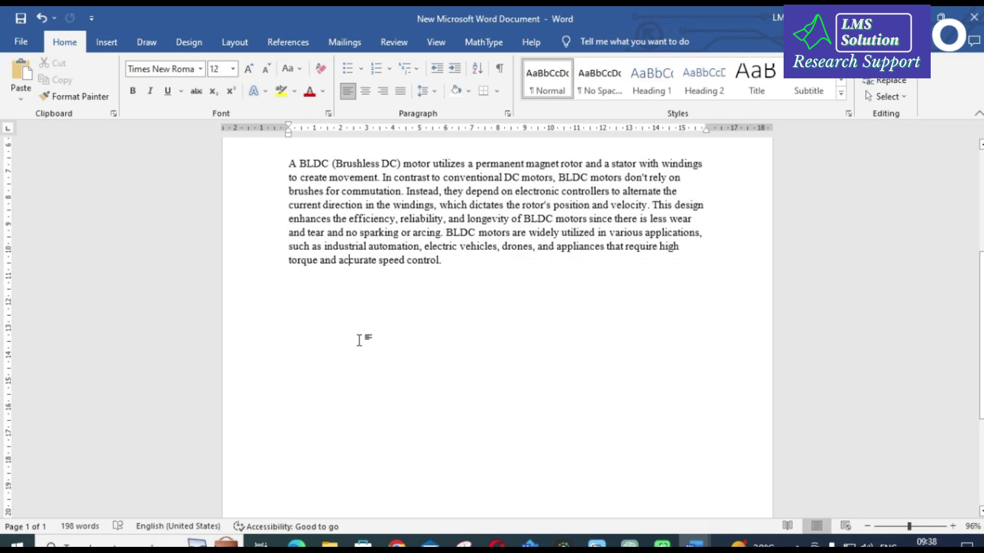
key(Return)
key(Return)
key(Return)
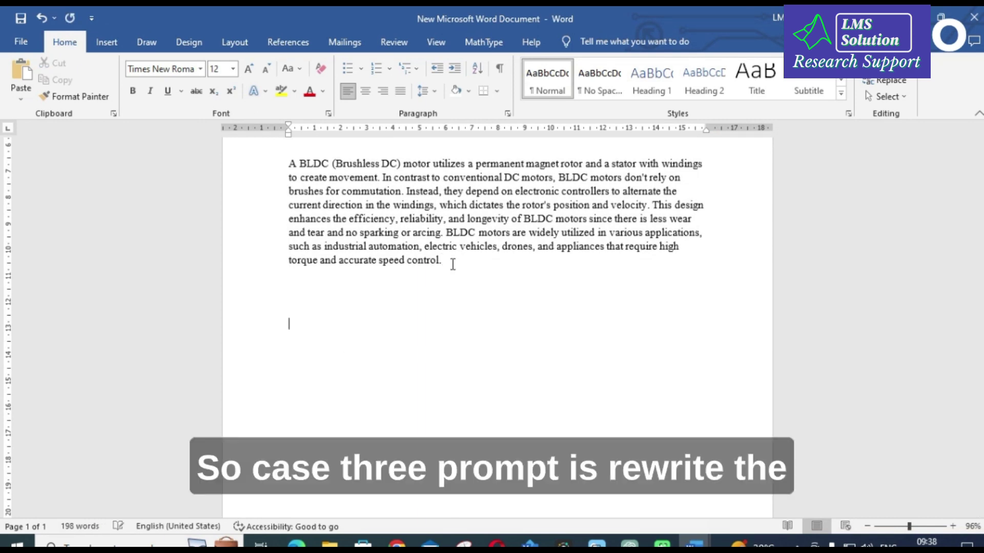
key(ctrl+v)
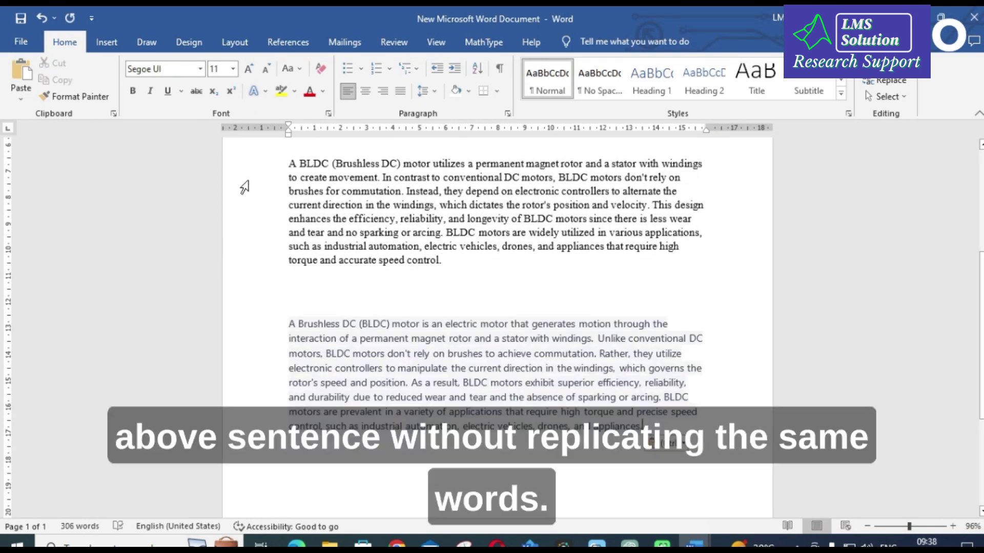
Format Paint Times New Roman onto the third paragraph and select it for scanning.
drag(289, 163, 433, 205)
click(75, 96)
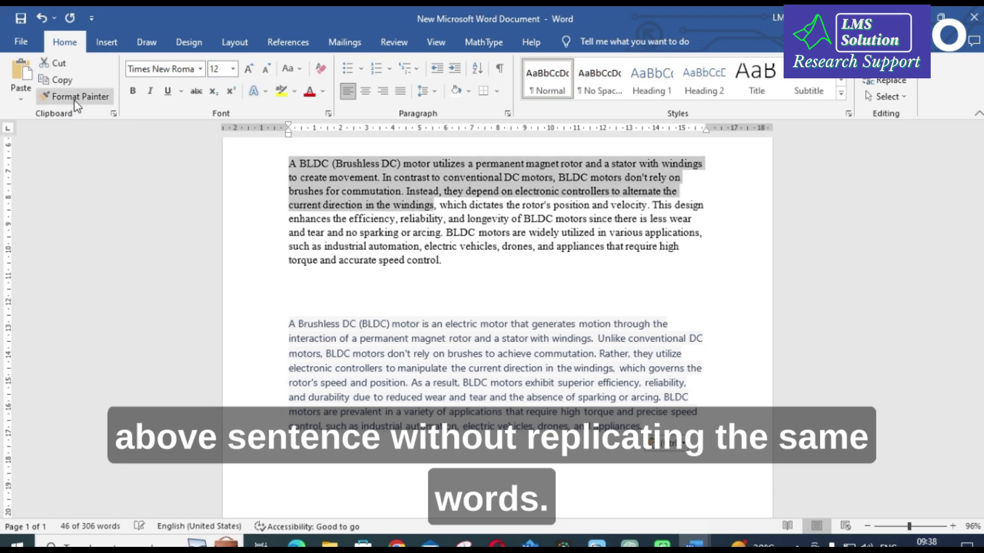
drag(281, 325, 661, 426)
click(209, 274)
drag(291, 323, 677, 475)
key(ctrl+c)
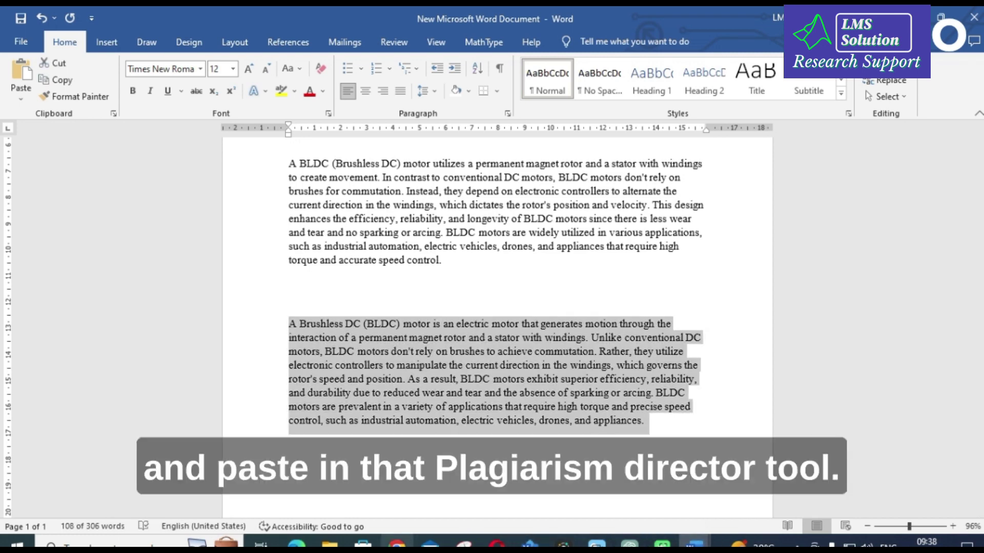
click(424, 544)
click(397, 544)
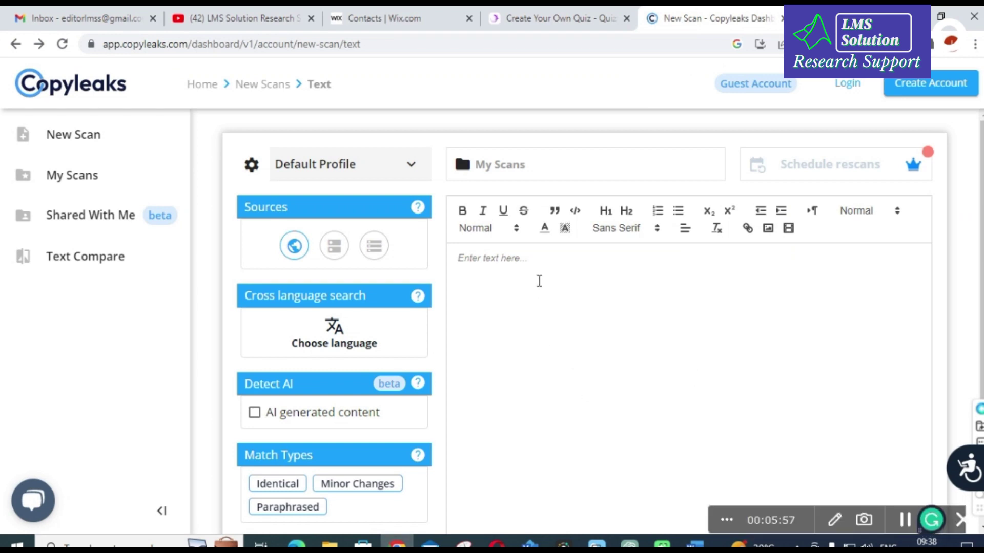
Paste the third BLDC paragraph into Copyleaks and scan it, getting a 56.8% match.
key(ctrl+v)
scroll(536, 282, down, 2)
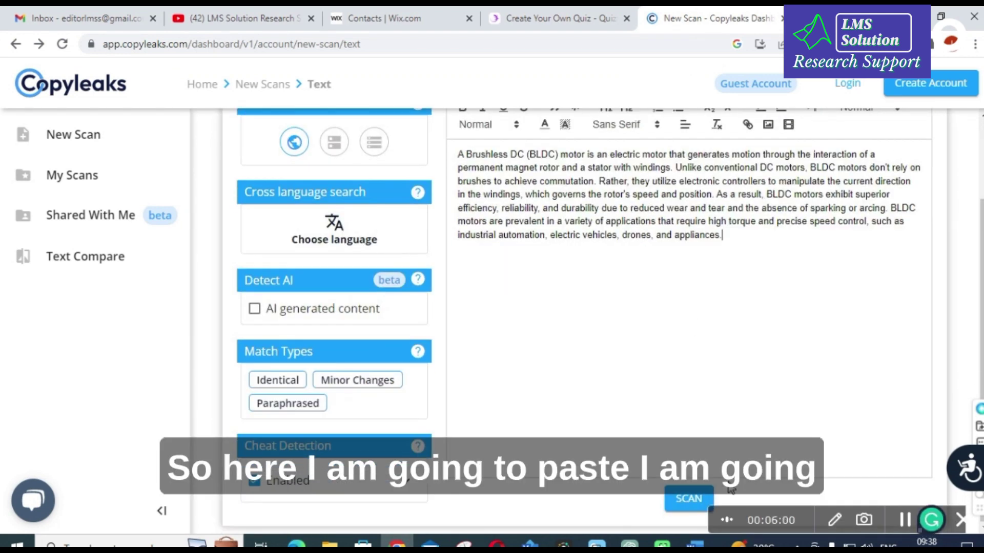
click(684, 500)
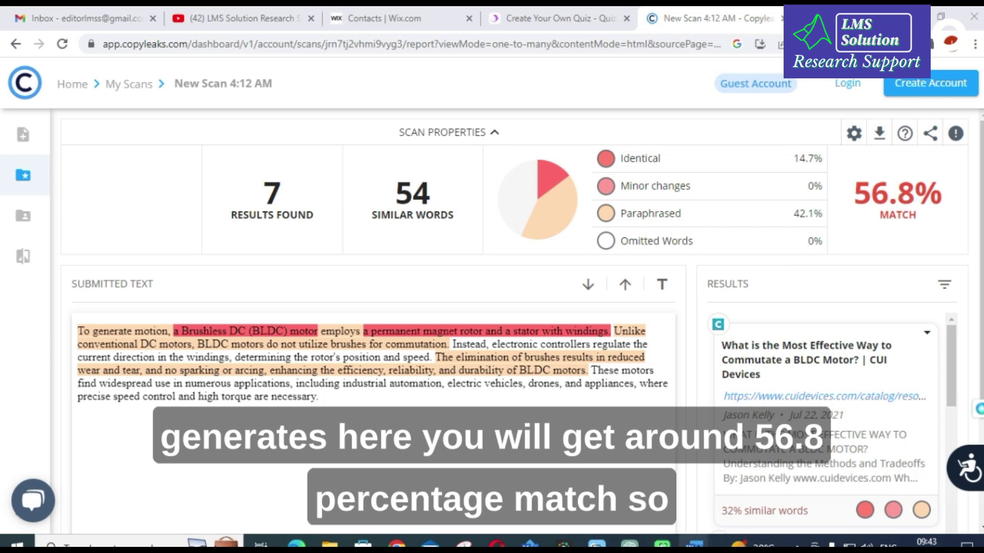
Return to the Word document and select the second BLDC paragraph.
mouse_move(692, 541)
click(653, 502)
scroll(418, 294, up, 5)
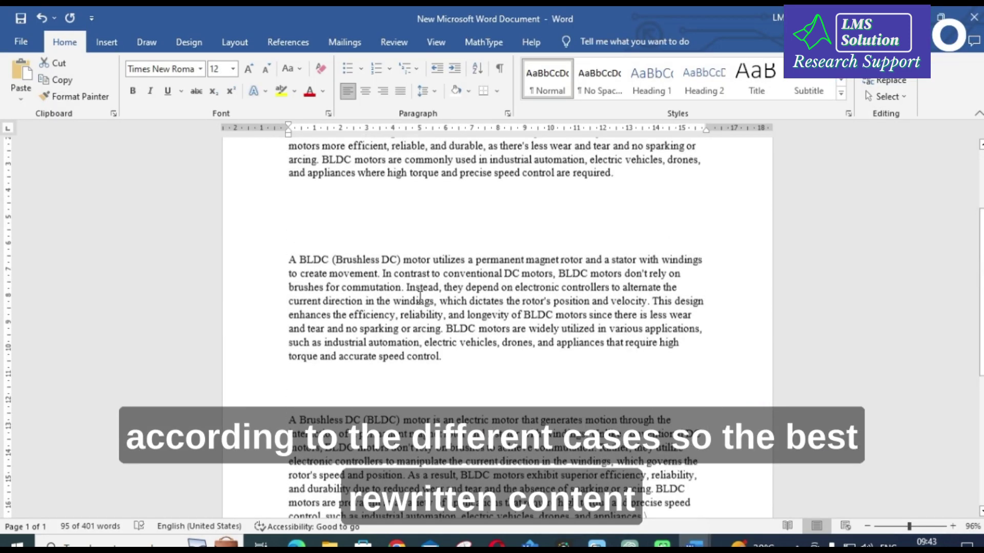
scroll(418, 295, up, 3)
scroll(427, 292, down, 2)
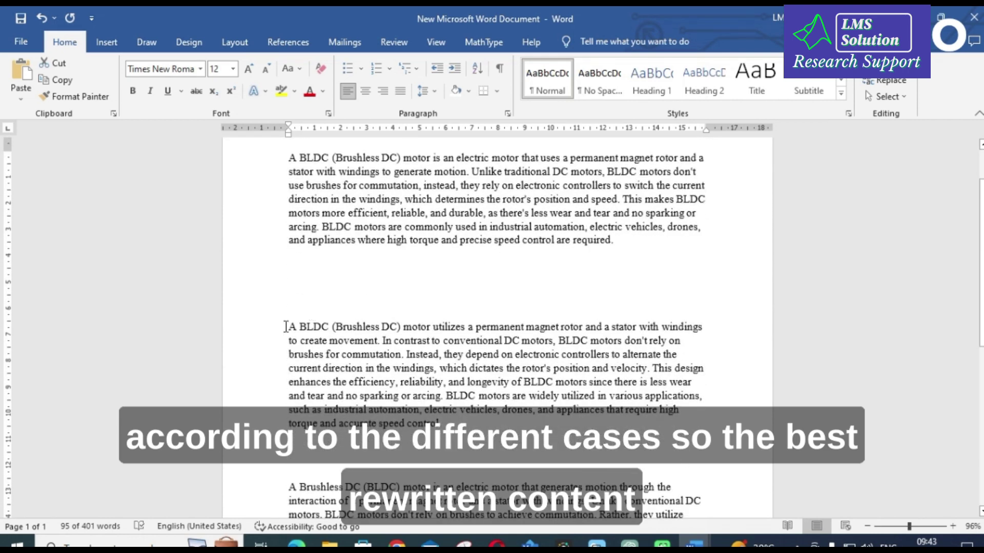
drag(285, 325, 666, 425)
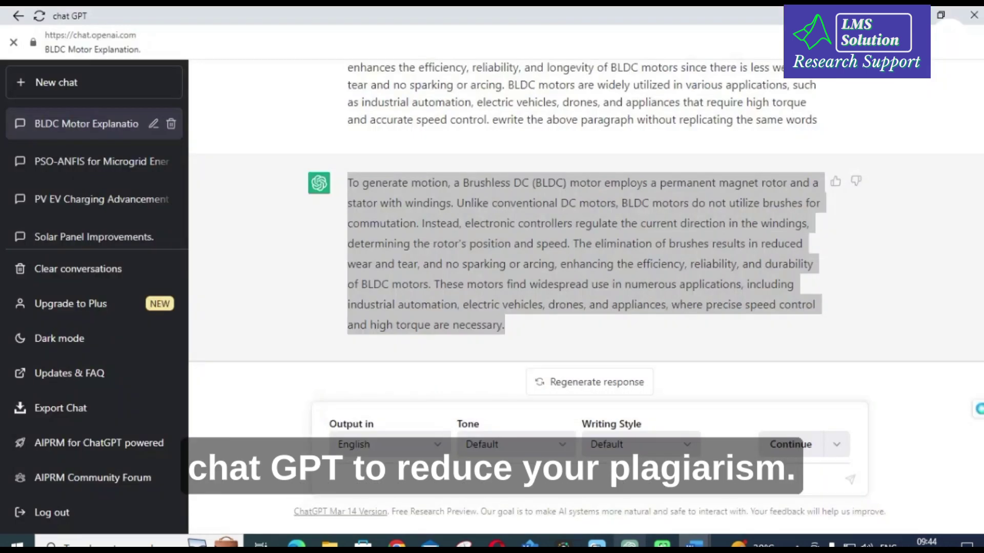
right_click(630, 544)
scroll(252, 256, up, 10)
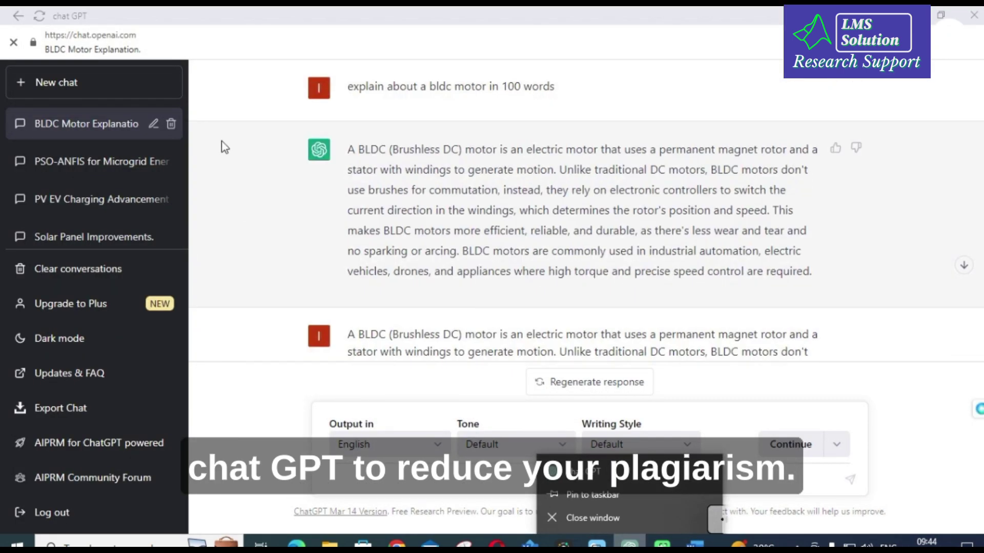